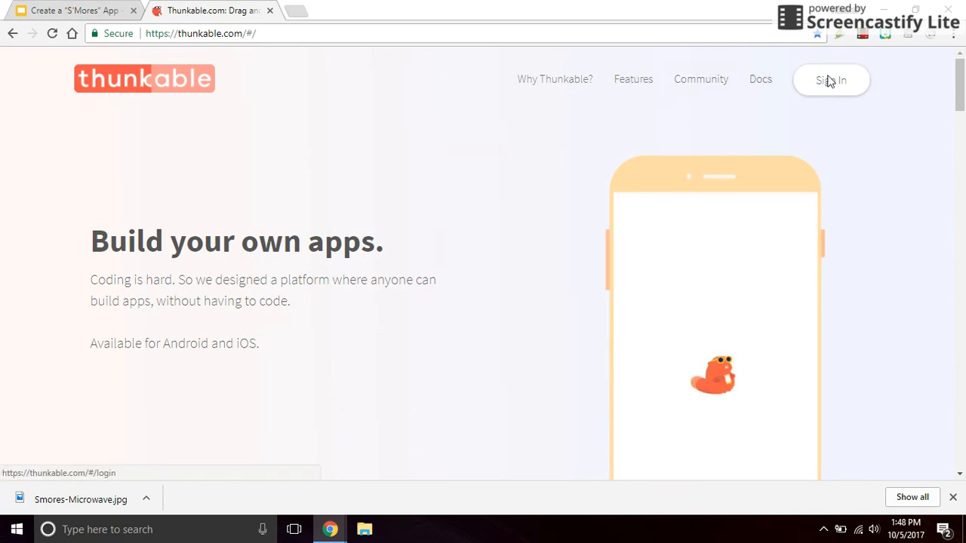
# - Sign in to Thunkable with the first listed Google account, entering the account password
pyautogui.click(826, 80)
pyautogui.click(491, 415)
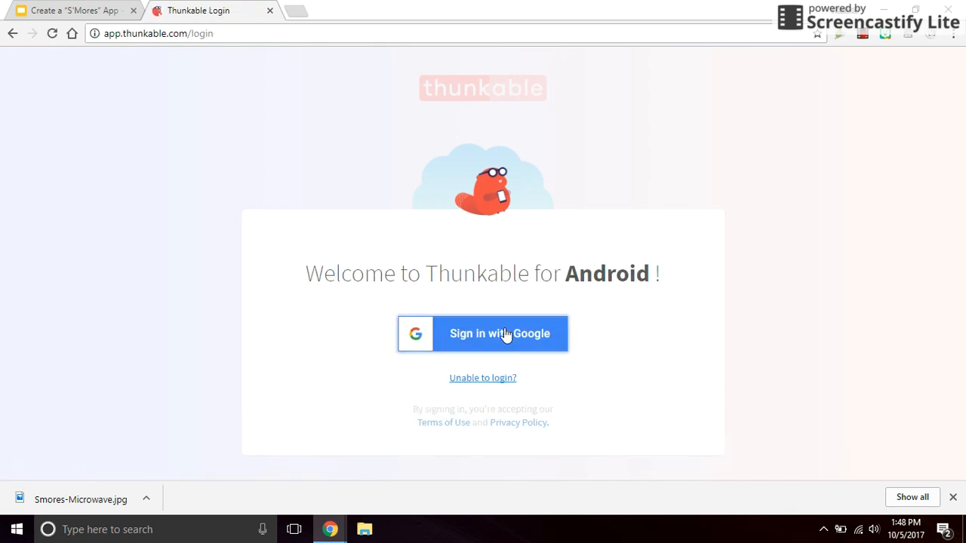
pyautogui.click(509, 339)
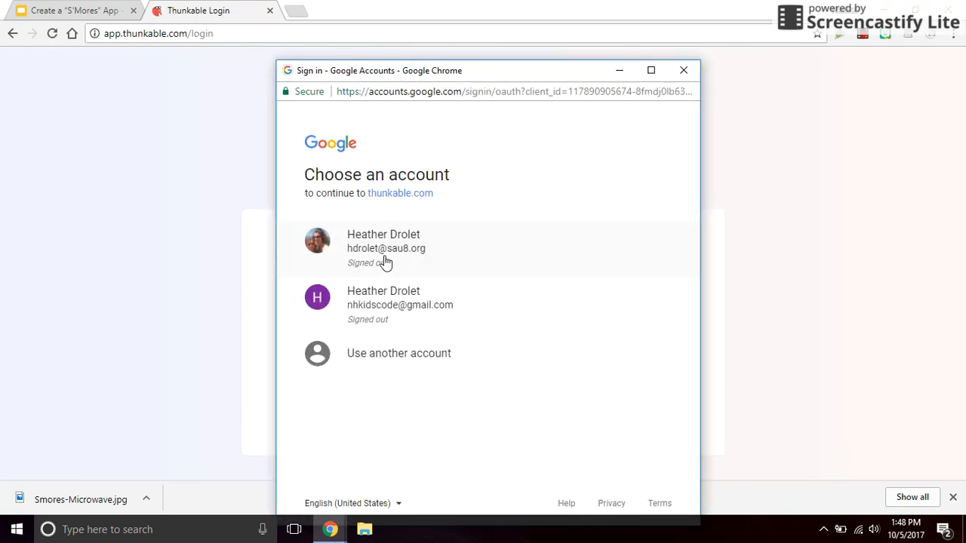
pyautogui.click(382, 255)
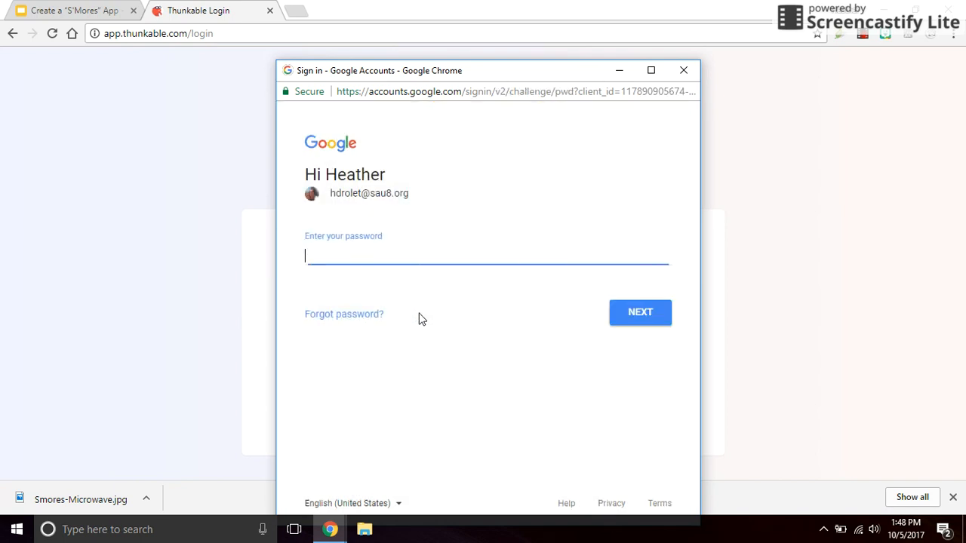
pyautogui.write('••••••••••••')
pyautogui.press('Return')
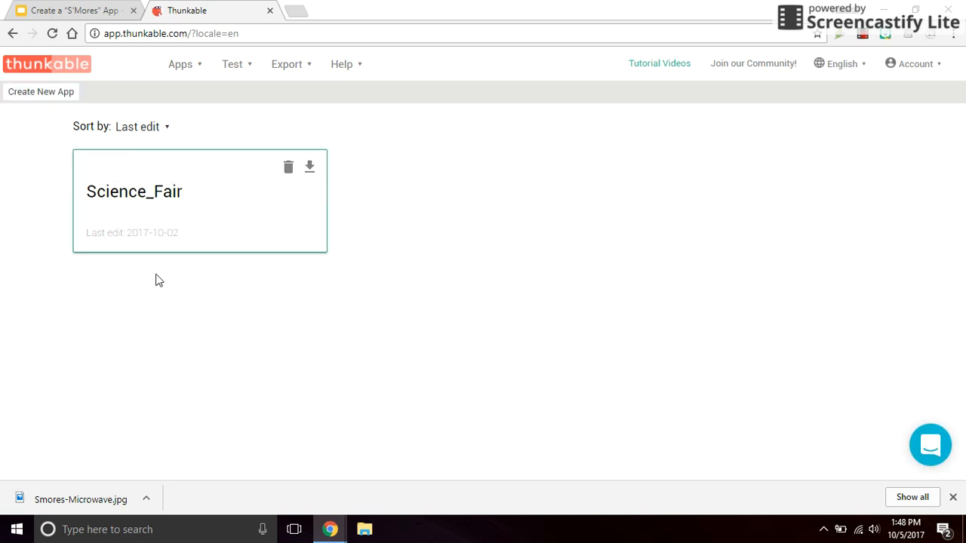
# - Create a new app named "Smores 123", without the apostrophe, and open its project in the designer
pyautogui.click(33, 99)
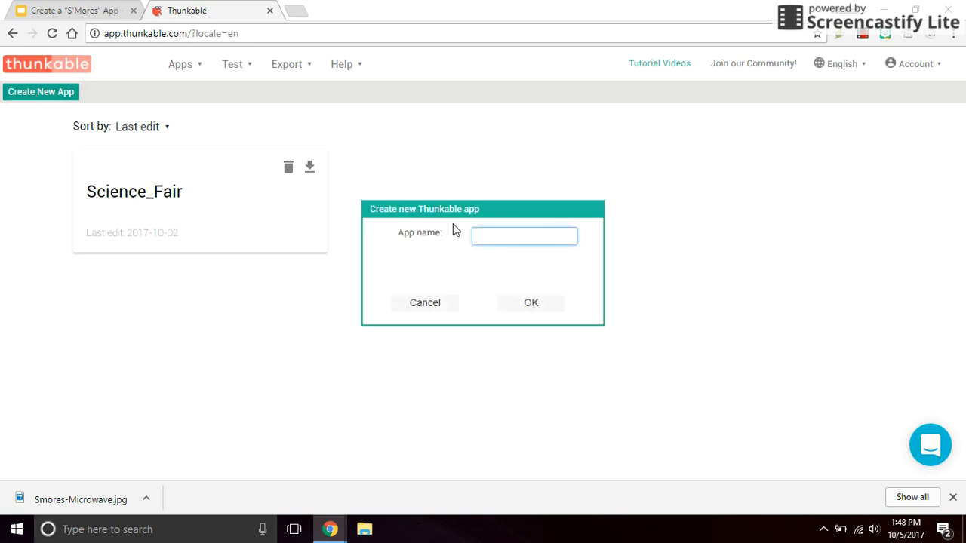
pyautogui.write("S'mores 123")
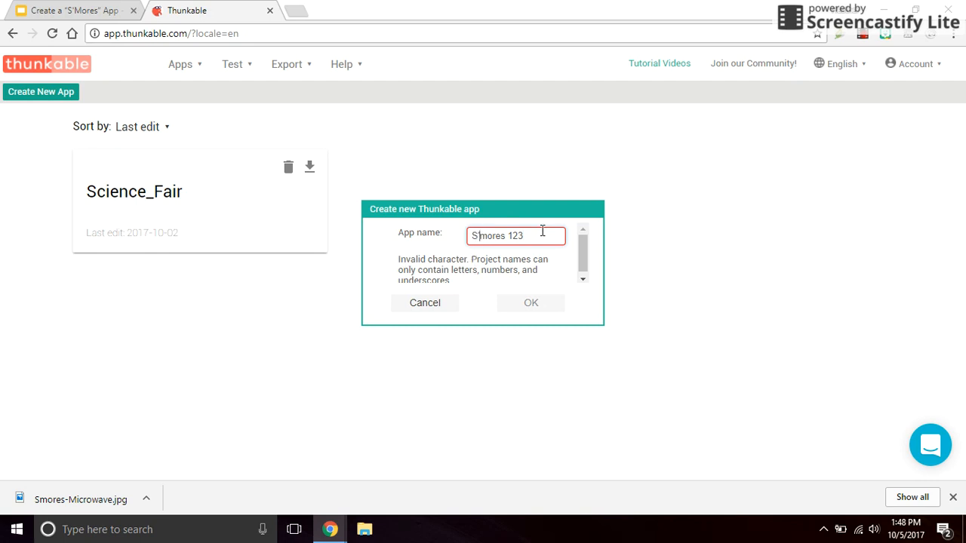
pyautogui.press('BackSpace')
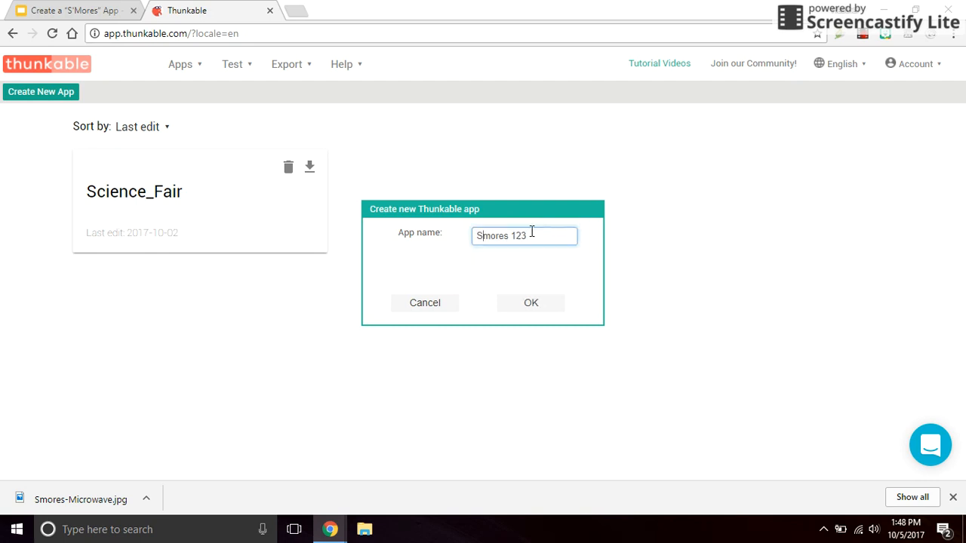
pyautogui.click(529, 305)
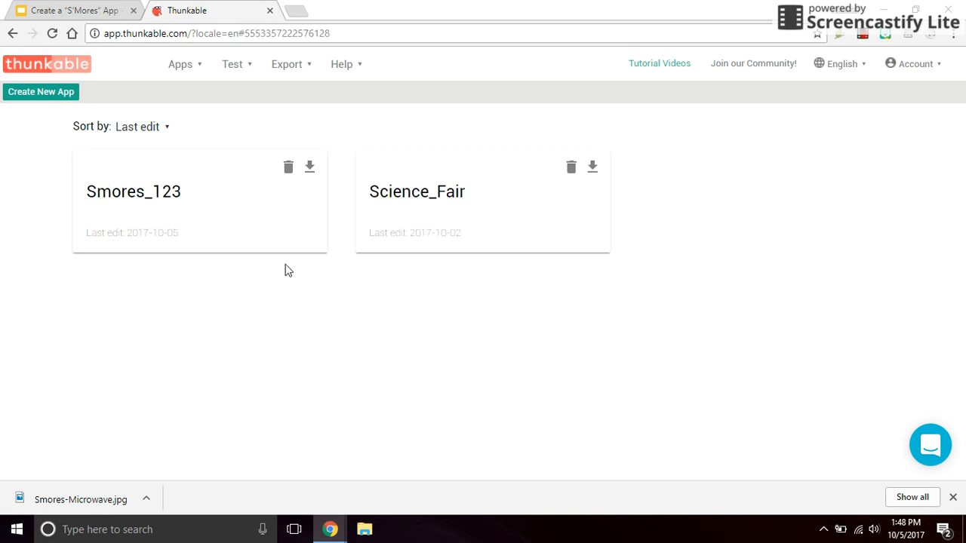
pyautogui.click(88, 219)
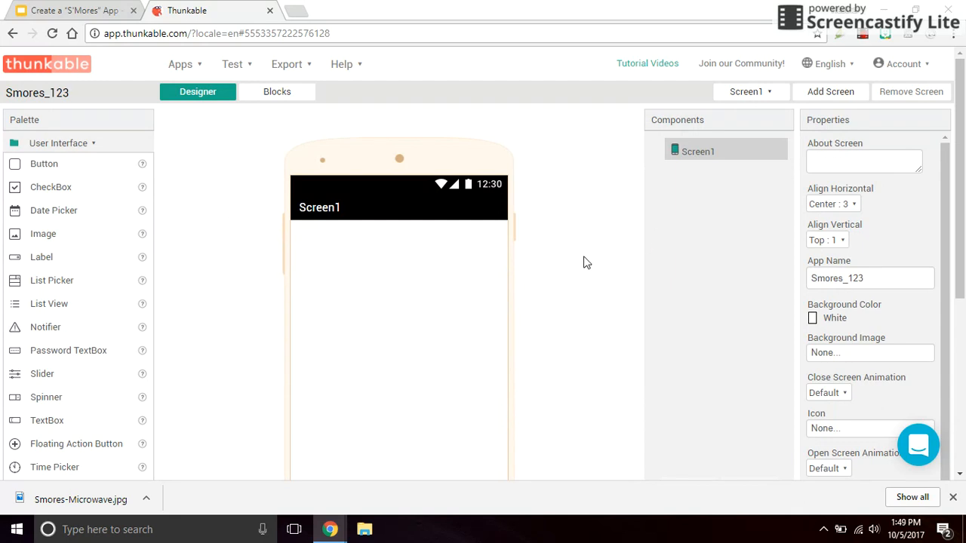
# - Check the app planning worksheet in the slides, and add a label to Screen1 with the text "S'mores 123"
pyautogui.click(59, 14)
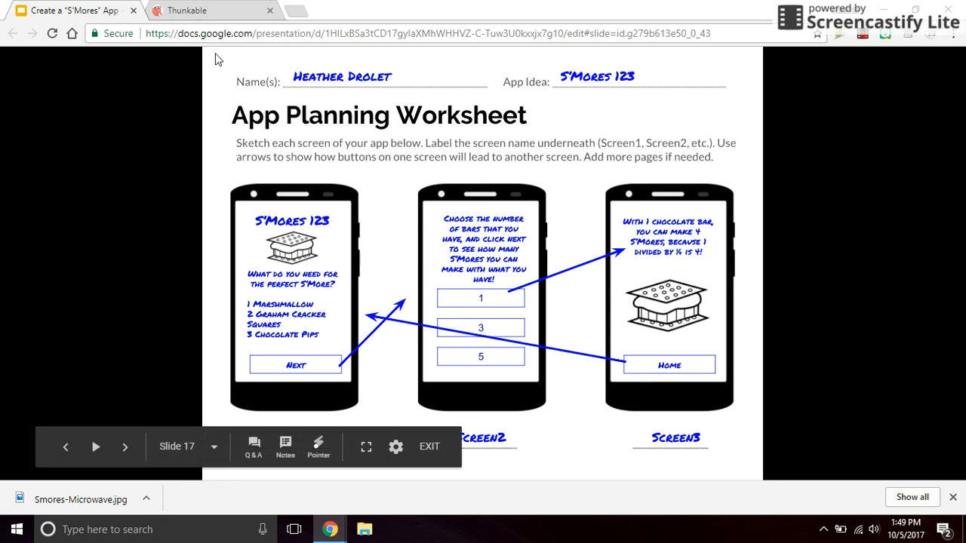
pyautogui.click(217, 12)
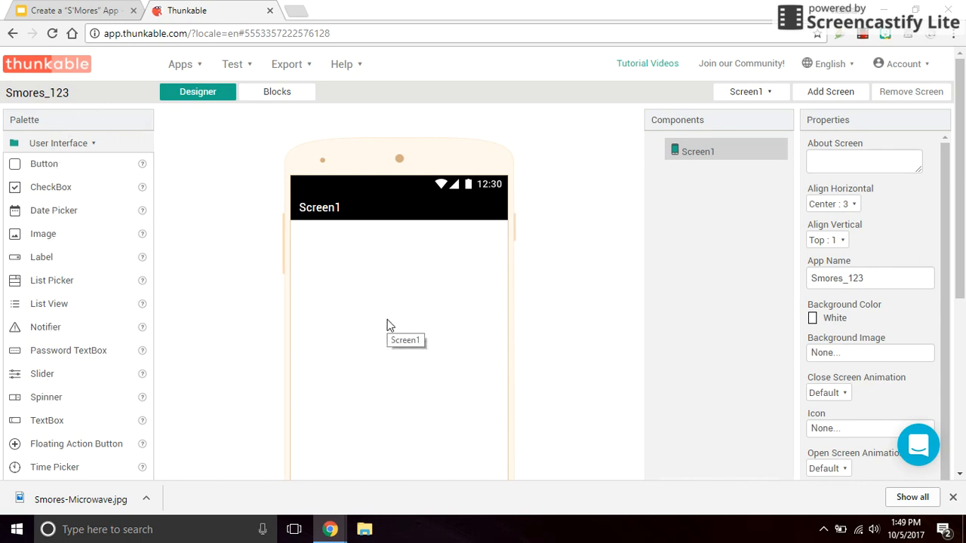
pyautogui.moveTo(44, 257); pyautogui.dragTo(396, 229)
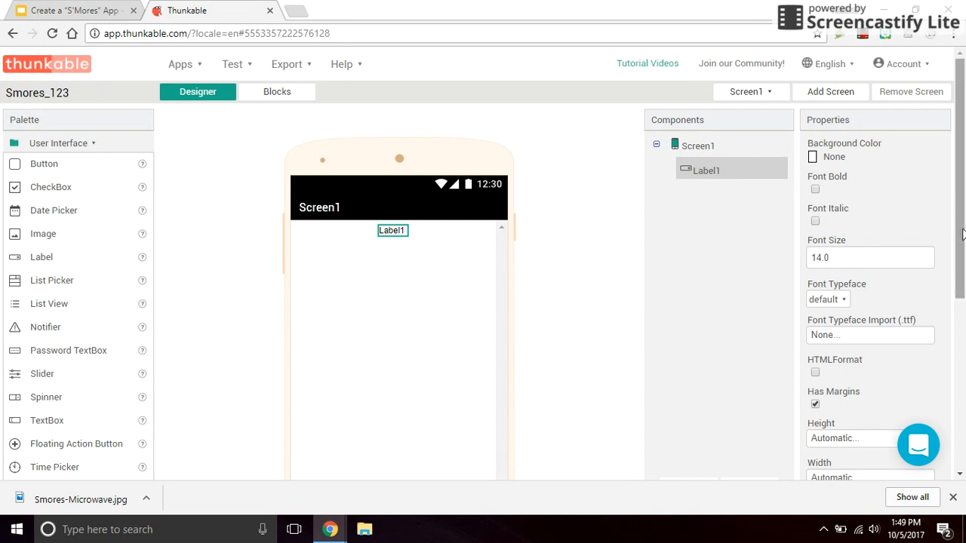
pyautogui.moveTo(960, 204); pyautogui.dragTo(964, 314)
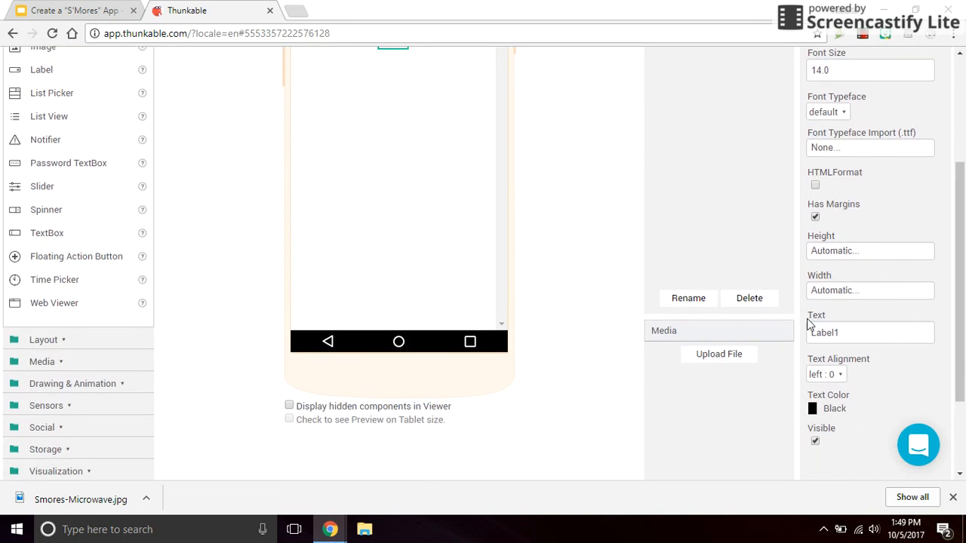
pyautogui.click(838, 334)
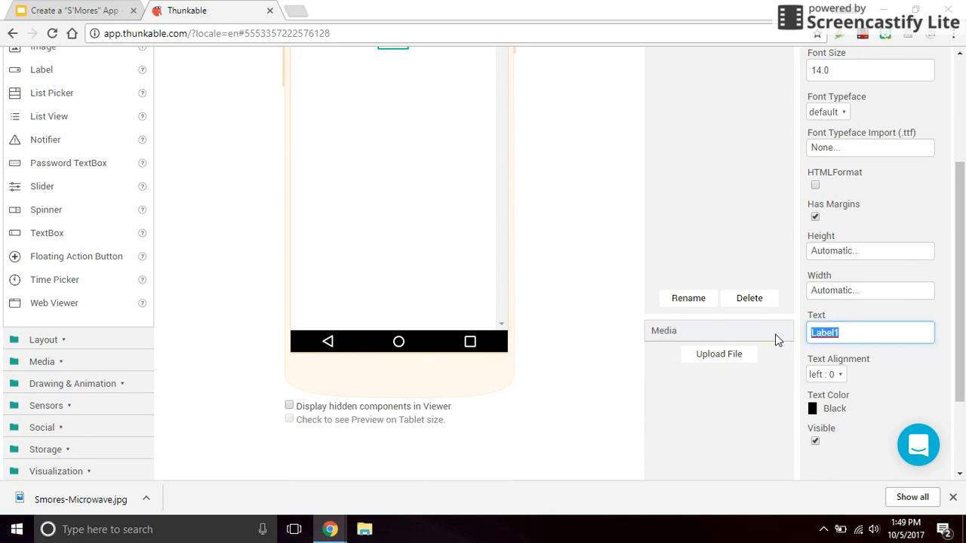
pyautogui.write("S'mores 123")
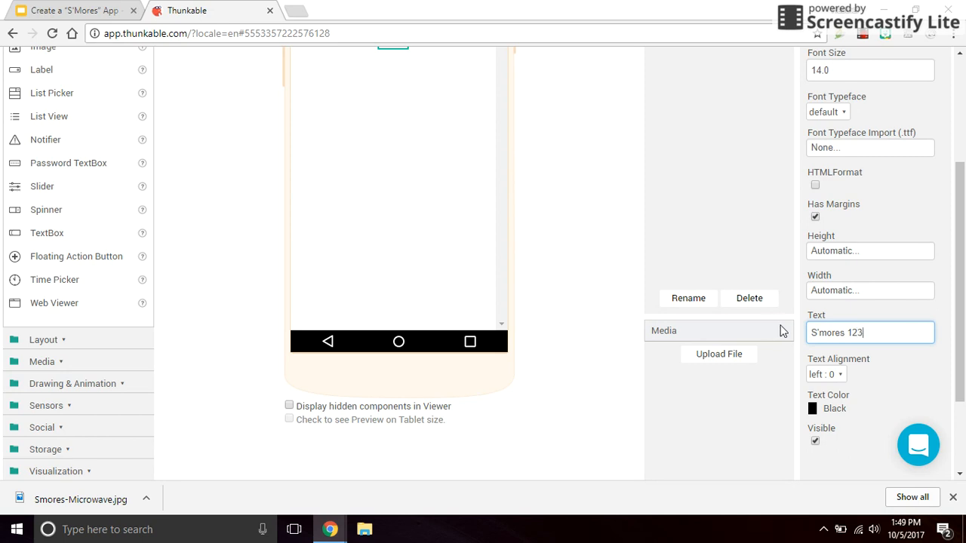
pyautogui.click(888, 367)
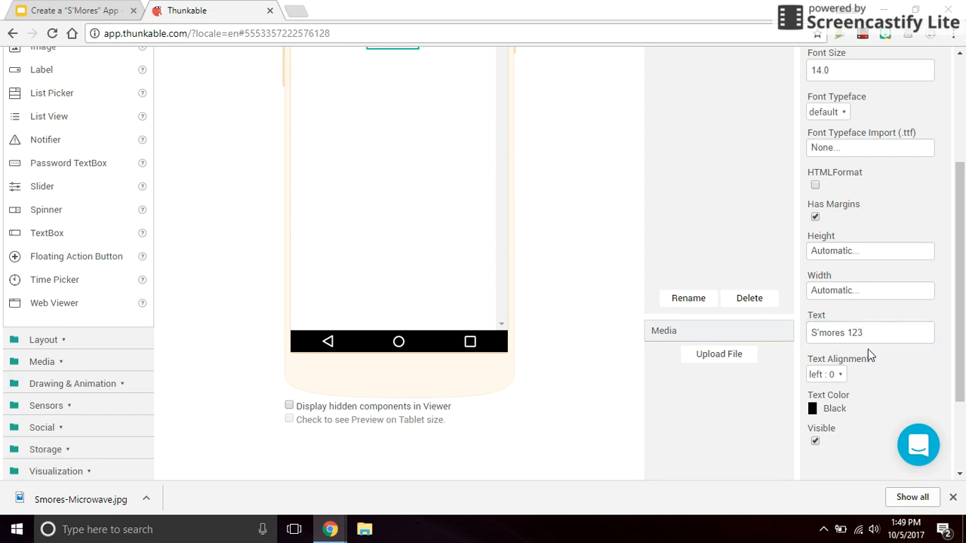
# - Make the S'mores 123 label bold with font size 24 and a Light Blue background
pyautogui.scroll(3, 574, 317)
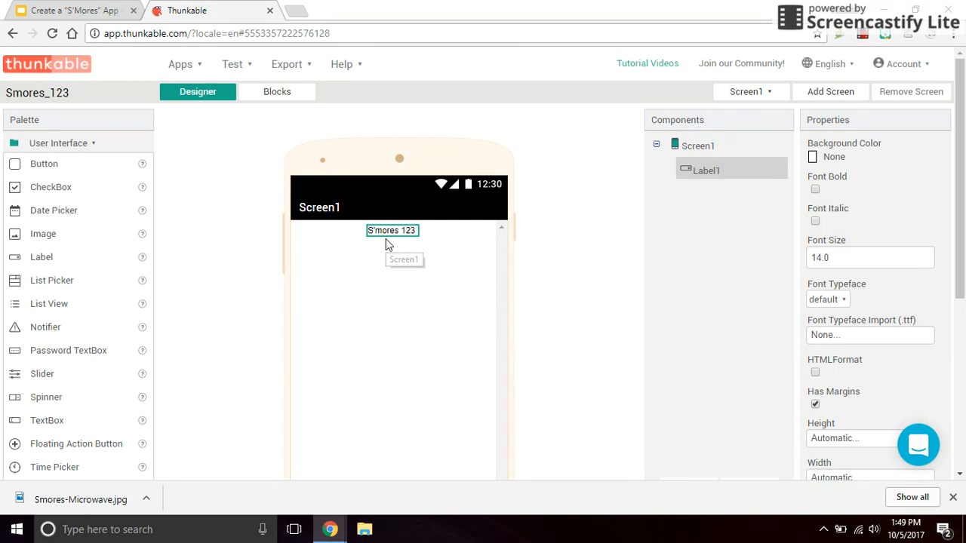
pyautogui.click(815, 190)
pyautogui.moveTo(830, 257); pyautogui.dragTo(800, 263)
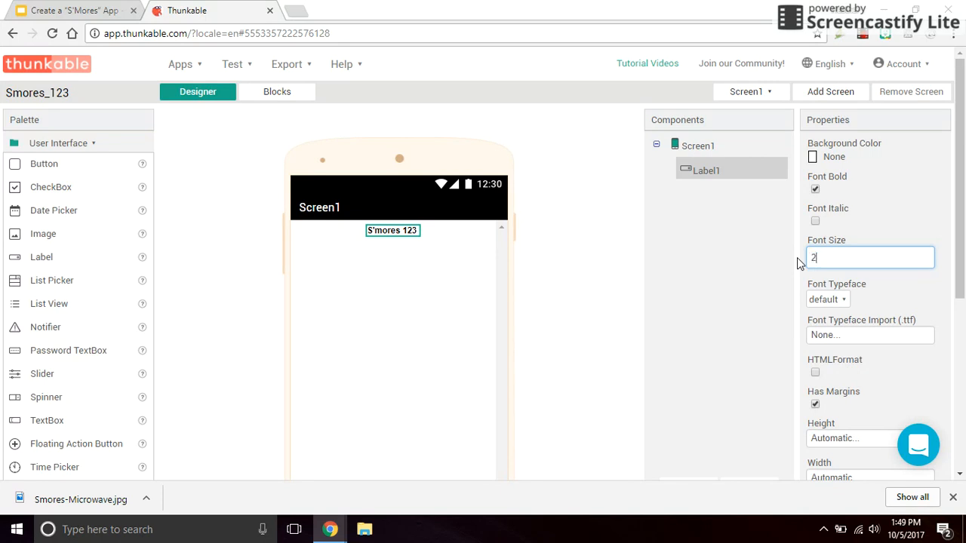
pyautogui.press('Return')
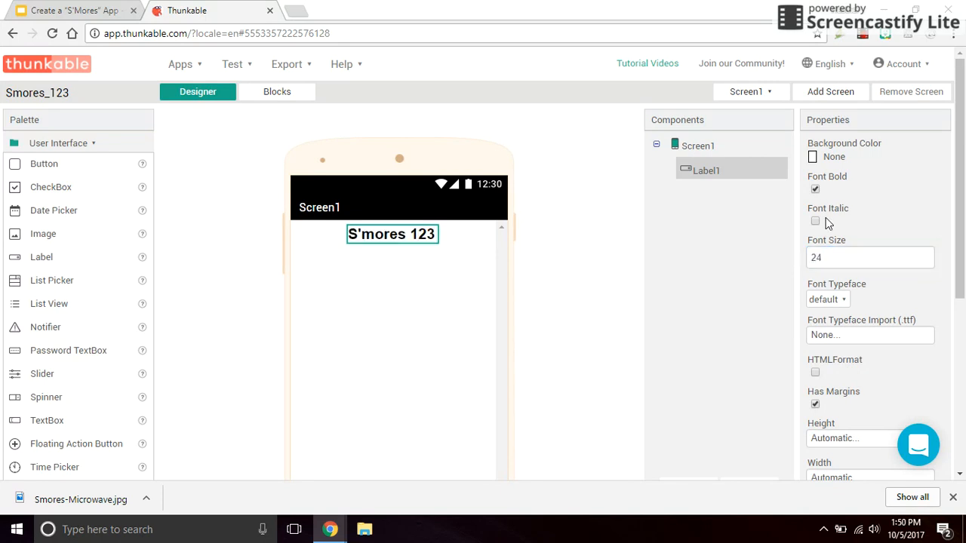
pyautogui.click(812, 160)
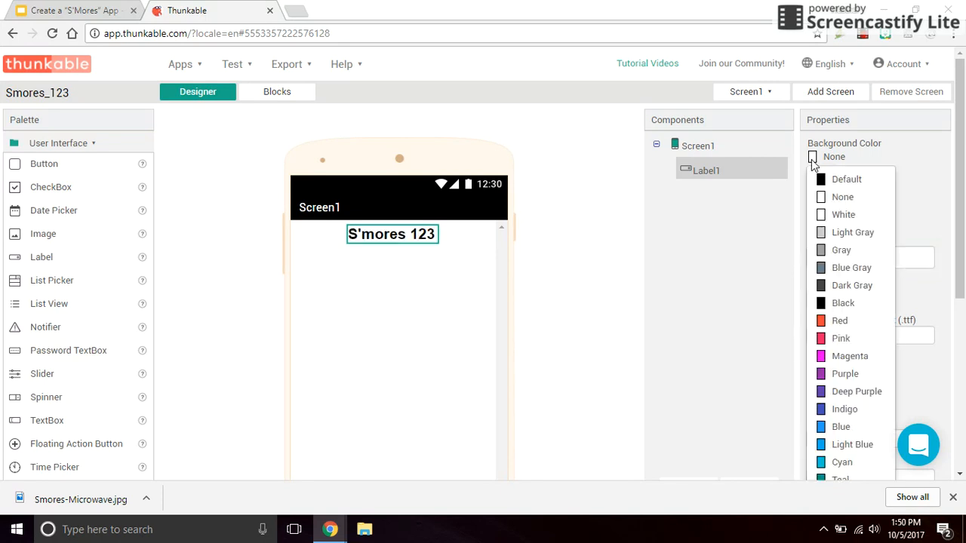
pyautogui.scroll(-2, 830, 317)
pyautogui.click(830, 320)
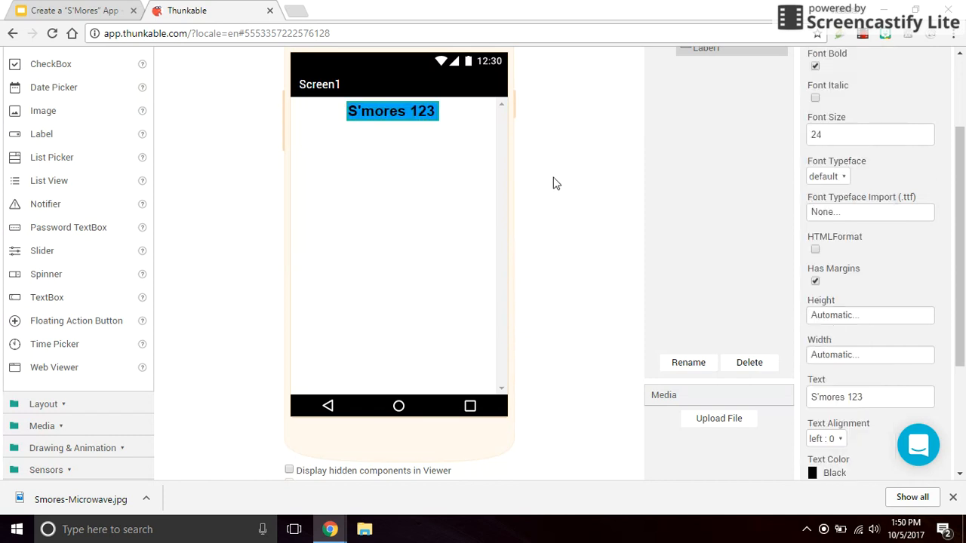
# - Place an Image component on Screen1 directly below the S'mores 123 label
pyautogui.scroll(3, 554, 183)
pyautogui.scroll(-1, 555, 183)
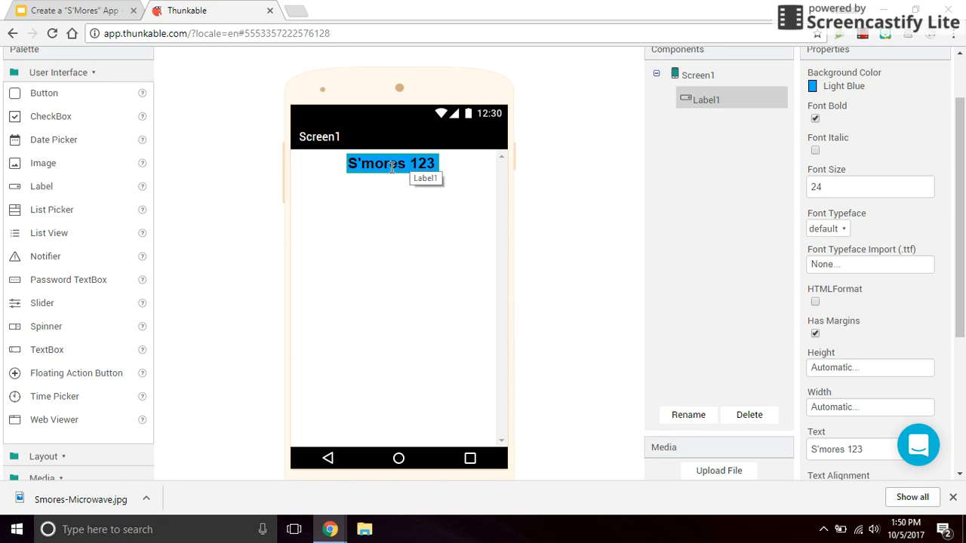
pyautogui.moveTo(39, 165); pyautogui.dragTo(383, 187)
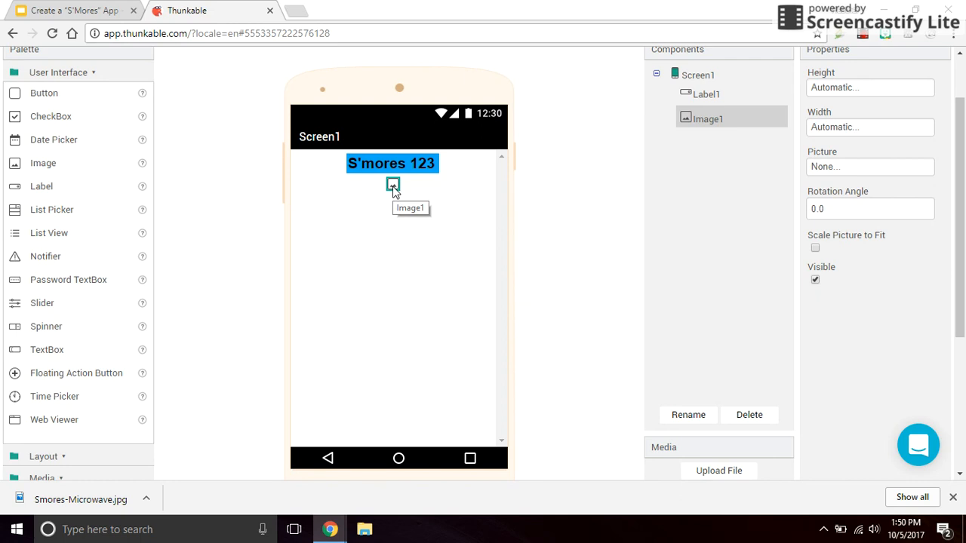
# - Go to images.google.com in a new browser tab and open its Advanced Image Search form
pyautogui.click(295, 12)
pyautogui.write('image')
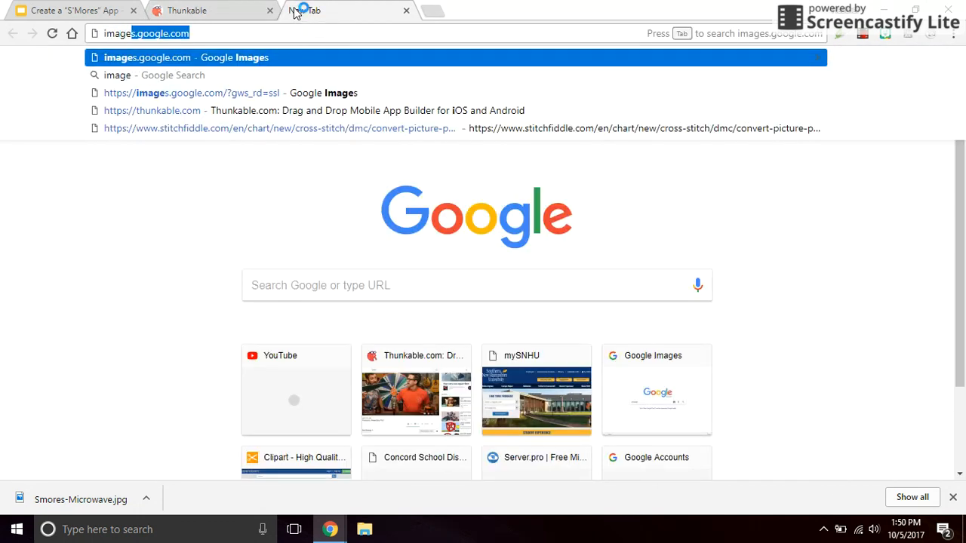
pyautogui.write('s.google.c')
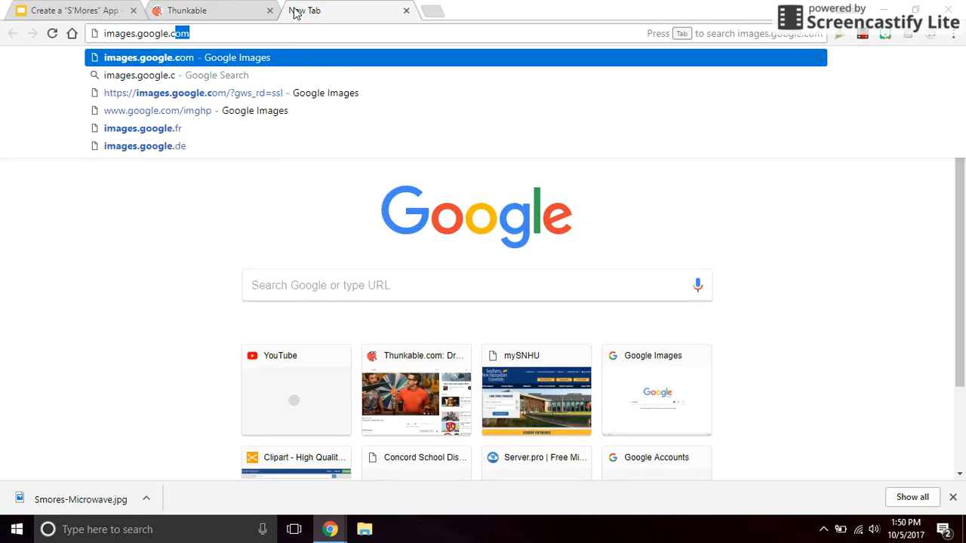
pyautogui.press('Return')
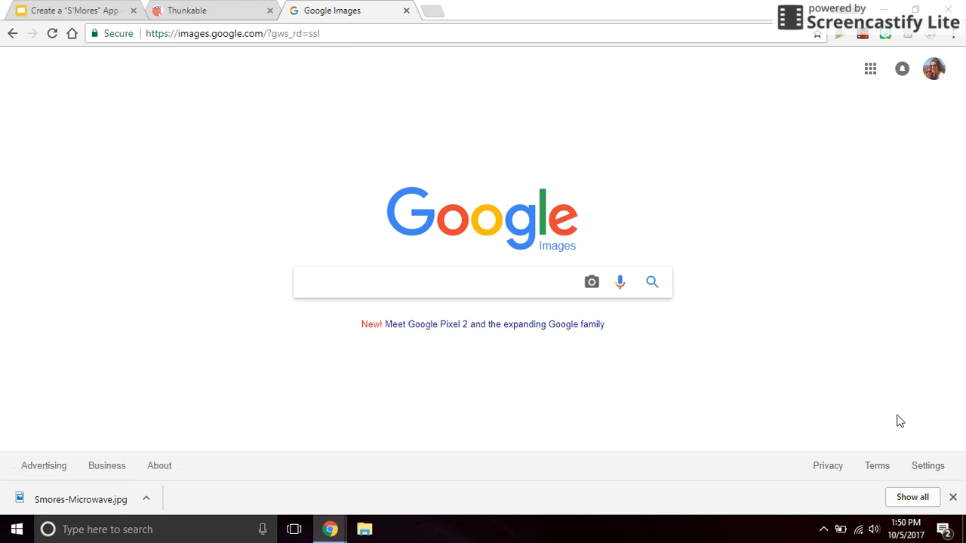
pyautogui.click(930, 469)
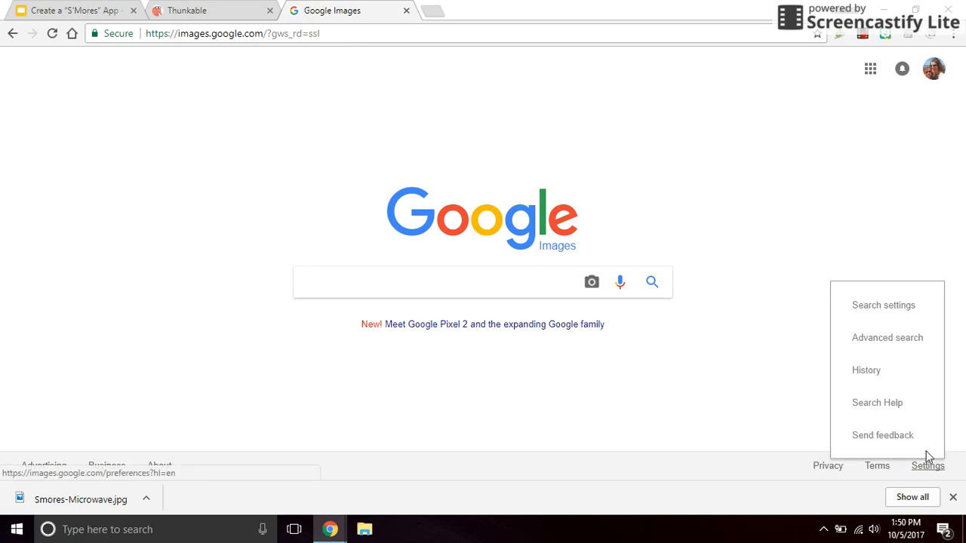
pyautogui.click(882, 340)
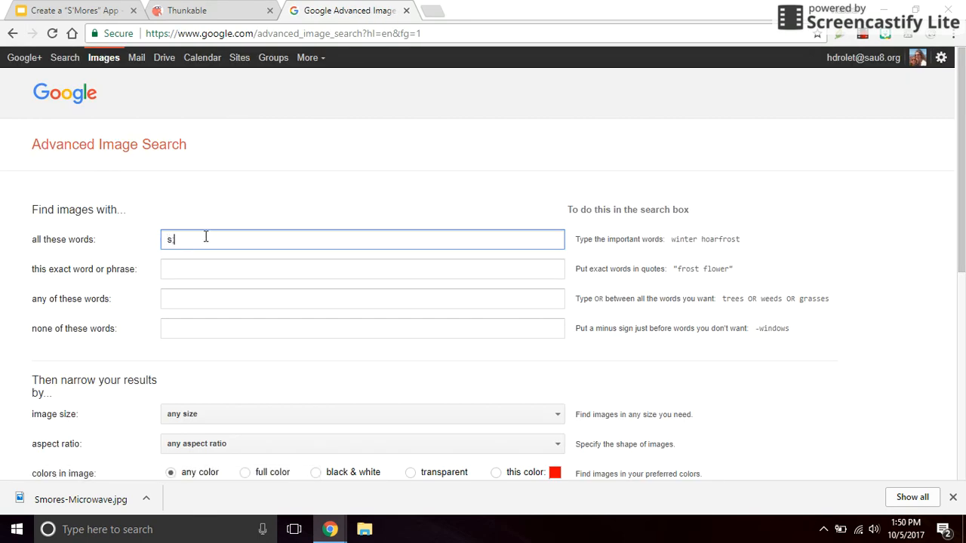
# - Fill in the image search with all the words "s'mores" and usage rights "free to use or share"
pyautogui.write("s'moress")
pyautogui.press('BackSpace')
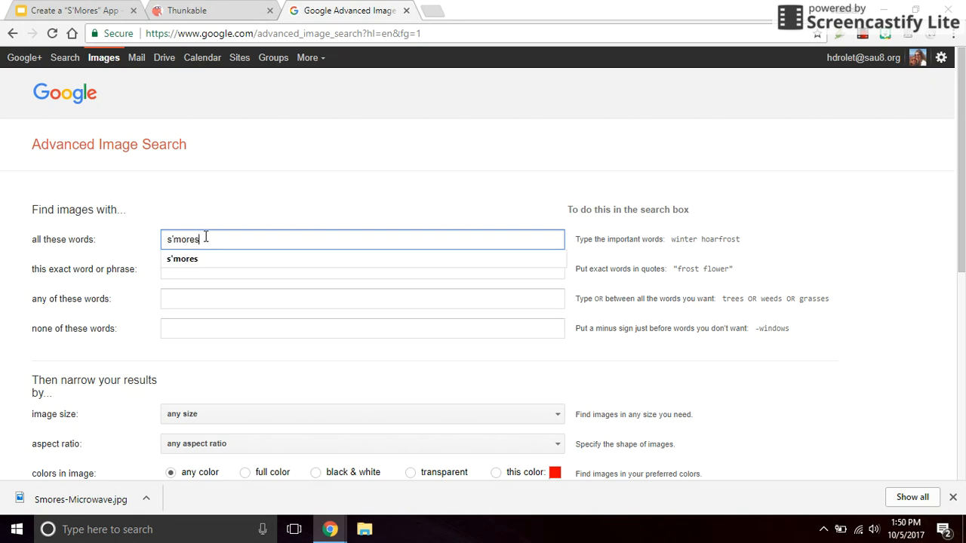
pyautogui.click(203, 222)
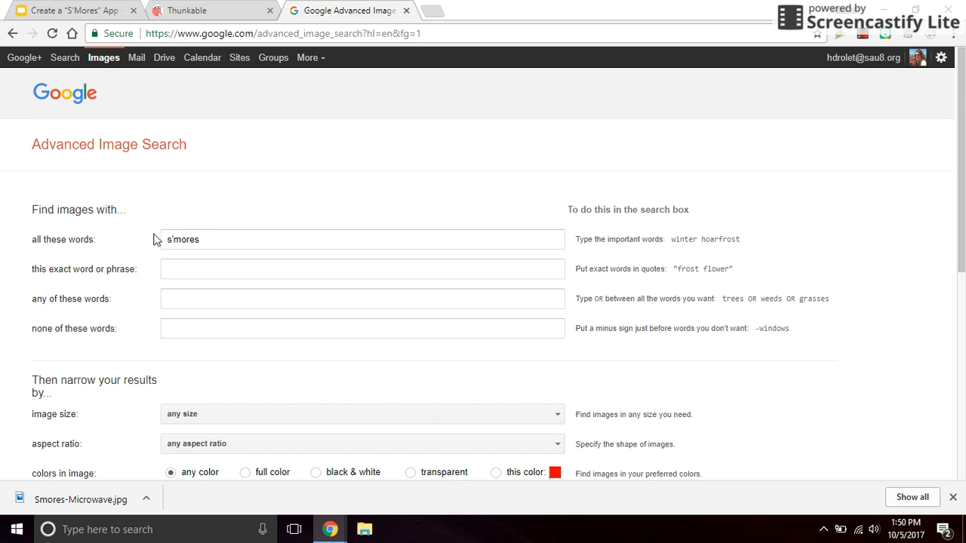
pyautogui.scroll(-1, 154, 240)
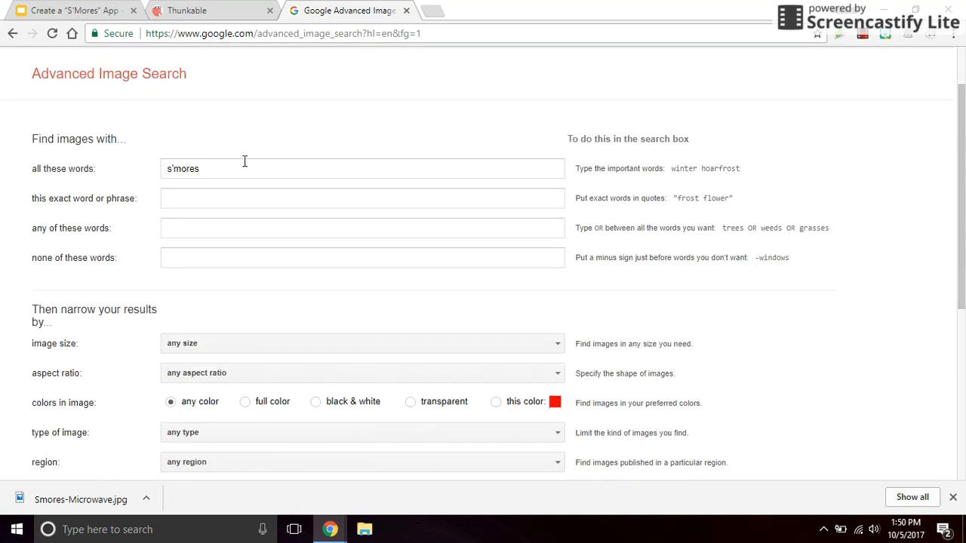
pyautogui.scroll(-2, 195, 172)
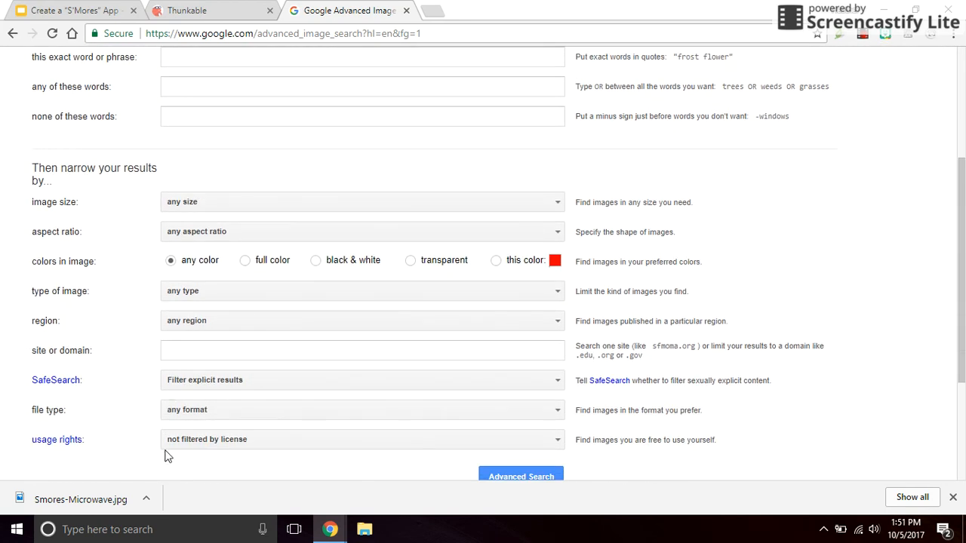
pyautogui.scroll(-1, 129, 448)
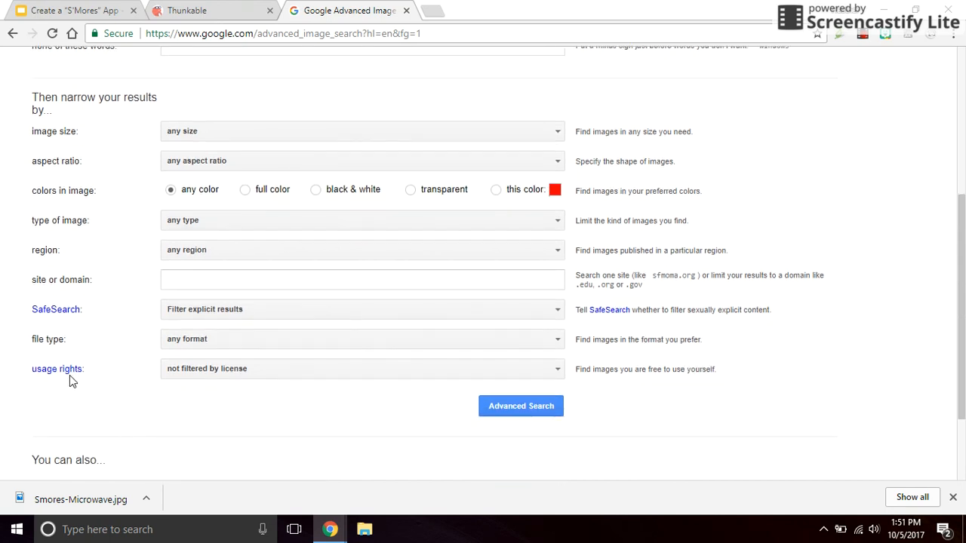
pyautogui.click(222, 370)
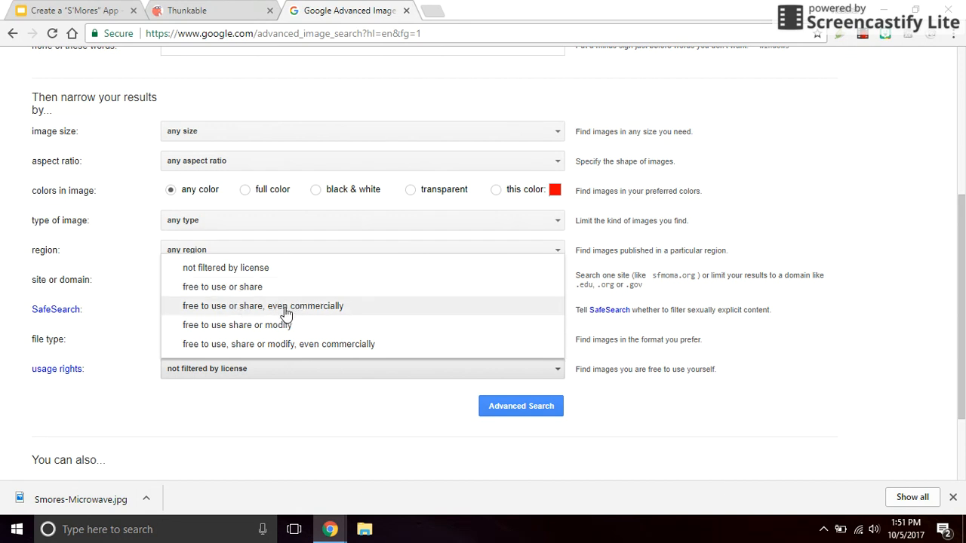
pyautogui.click(231, 293)
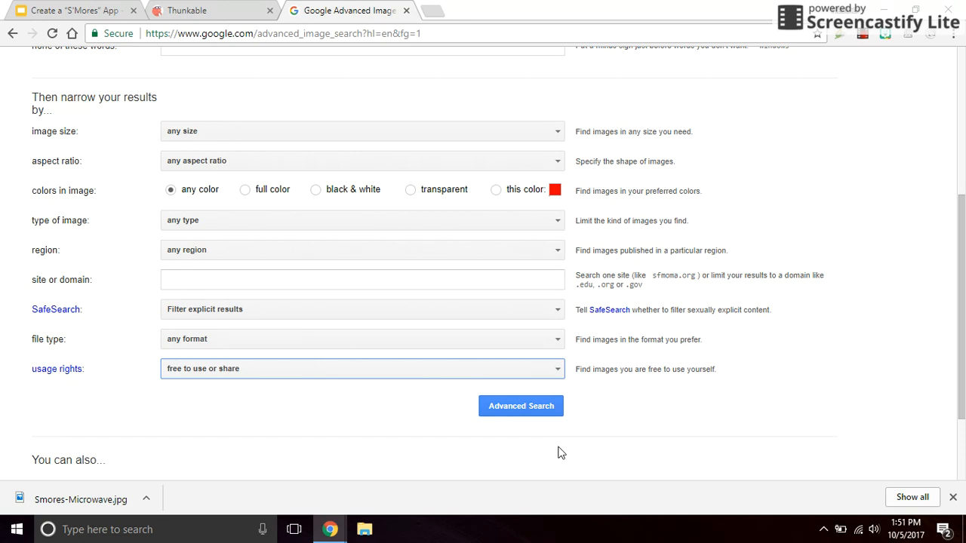
# - Run the s'mores image search, save the first result to the Desktop as Smores-Microwave (1), and close the search page
pyautogui.click(525, 406)
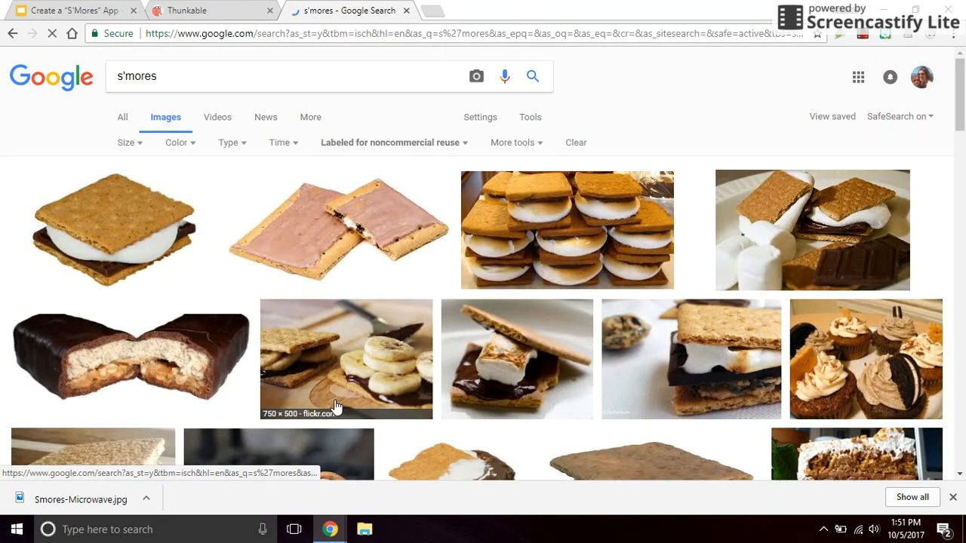
pyautogui.click(103, 212)
pyautogui.rightClick(332, 314)
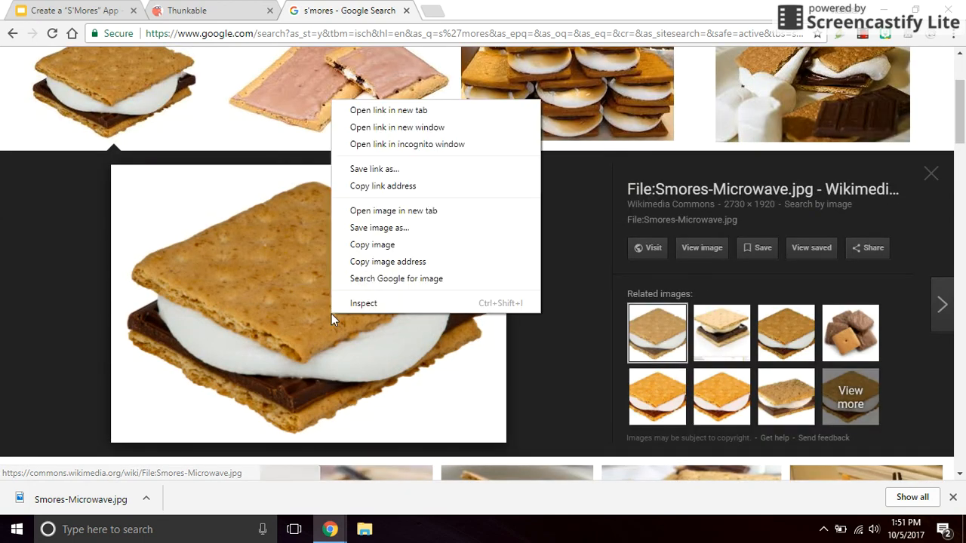
pyautogui.click(385, 228)
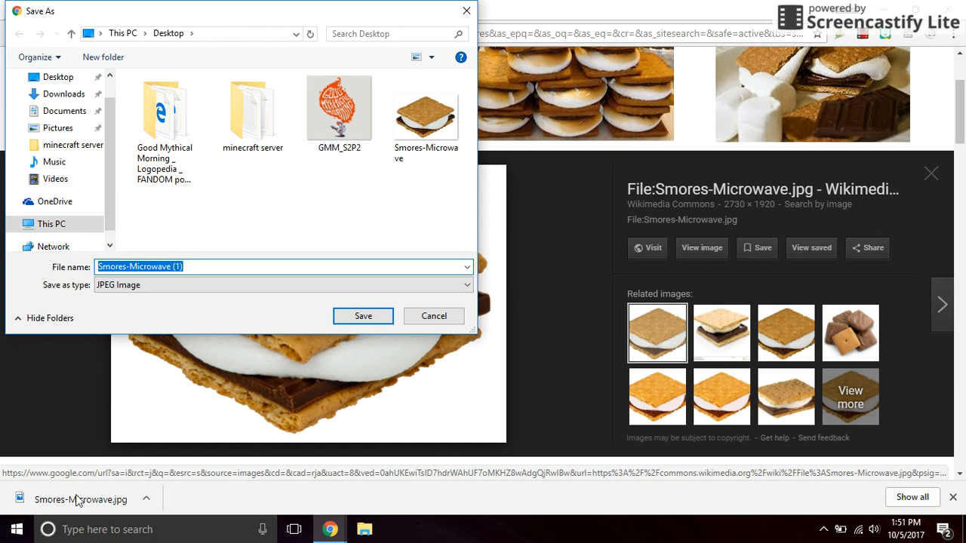
pyautogui.click(377, 317)
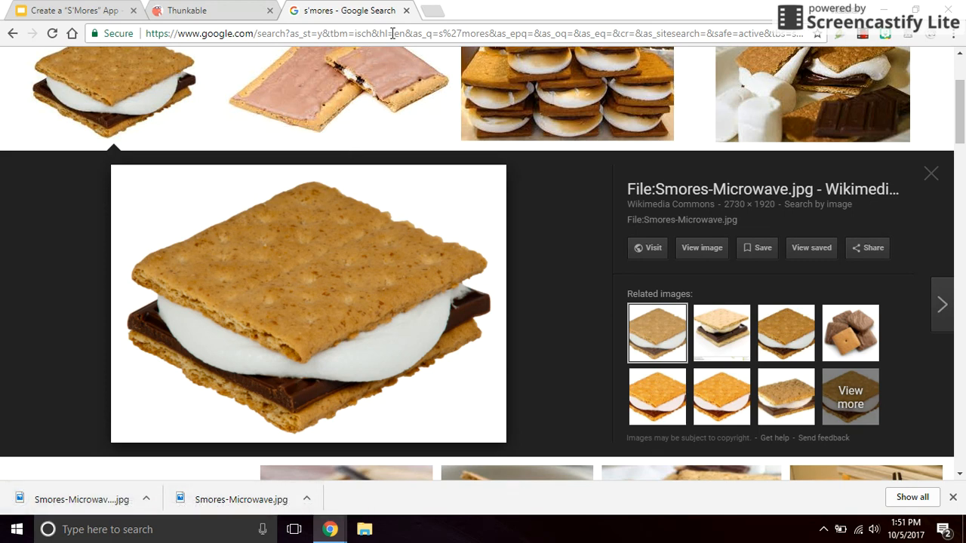
pyautogui.click(407, 10)
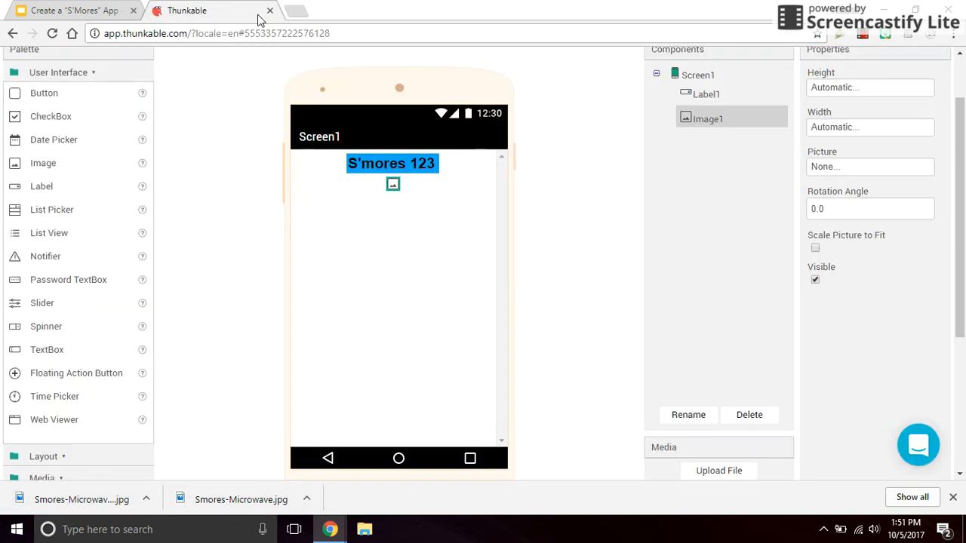
# - Upload Smores-Microwave (1).jpg from the Desktop and set it as the picture of Image1
pyautogui.scroll(2, 865, 98)
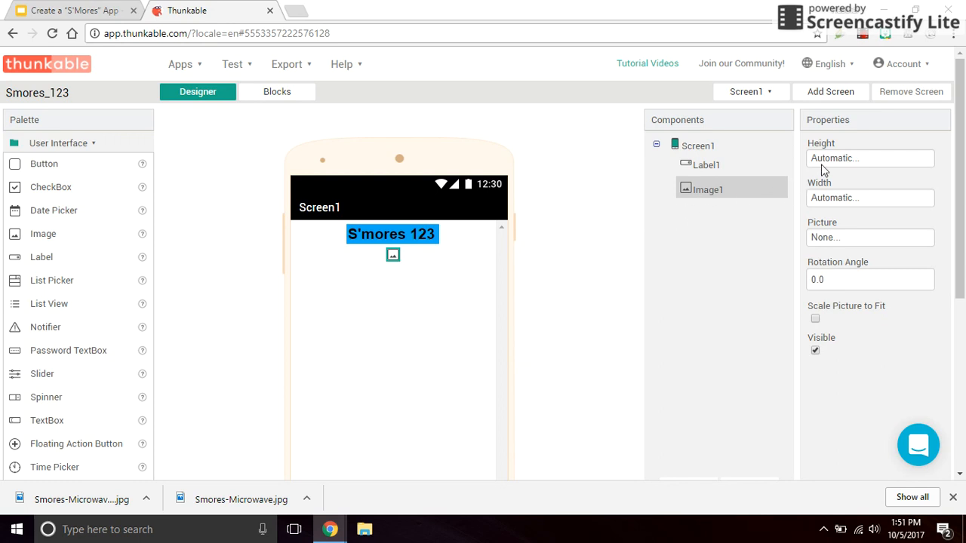
pyautogui.click(828, 241)
pyautogui.click(866, 365)
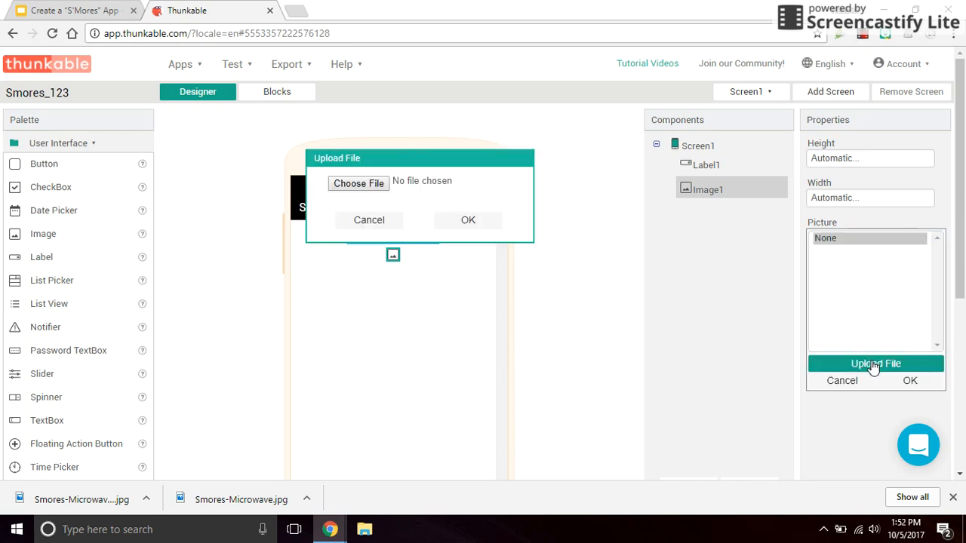
pyautogui.click(378, 186)
pyautogui.click(348, 237)
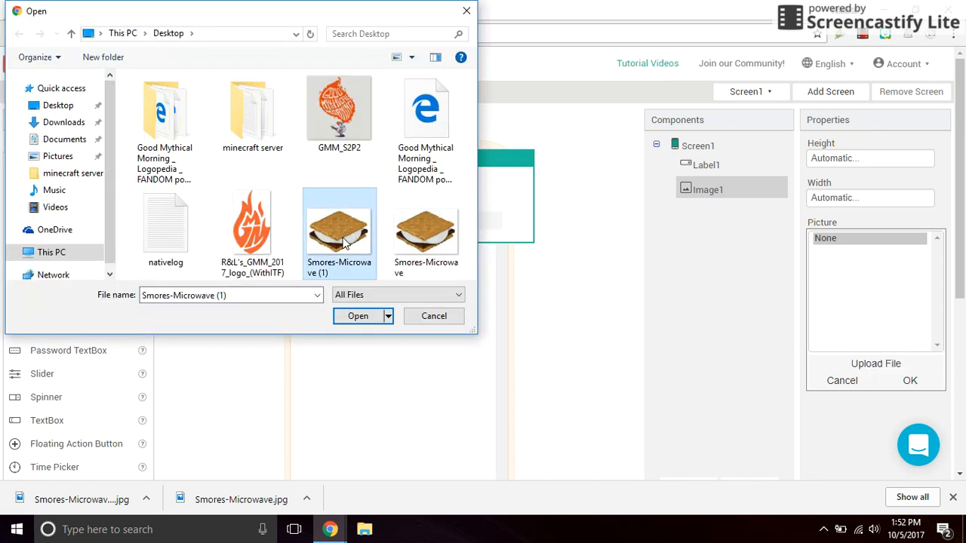
pyautogui.click(361, 317)
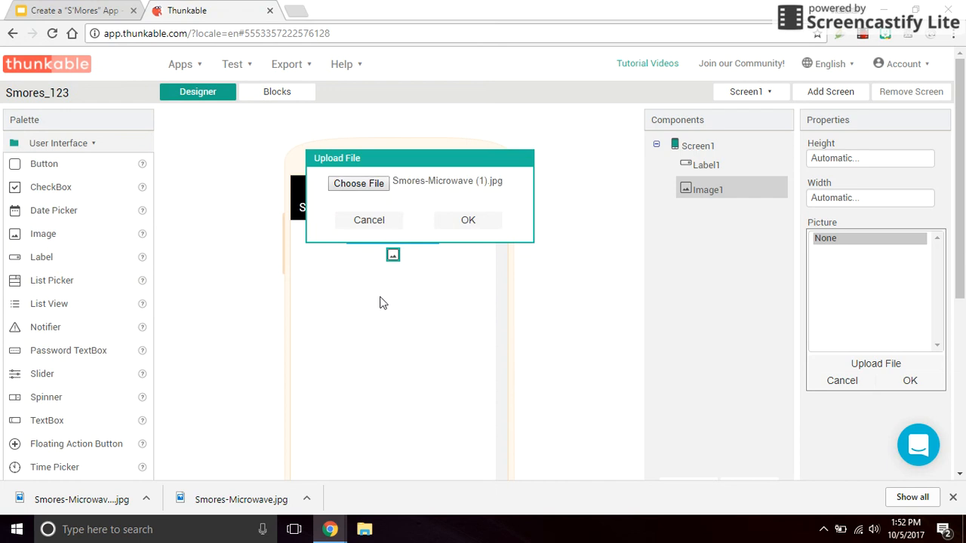
pyautogui.click(464, 220)
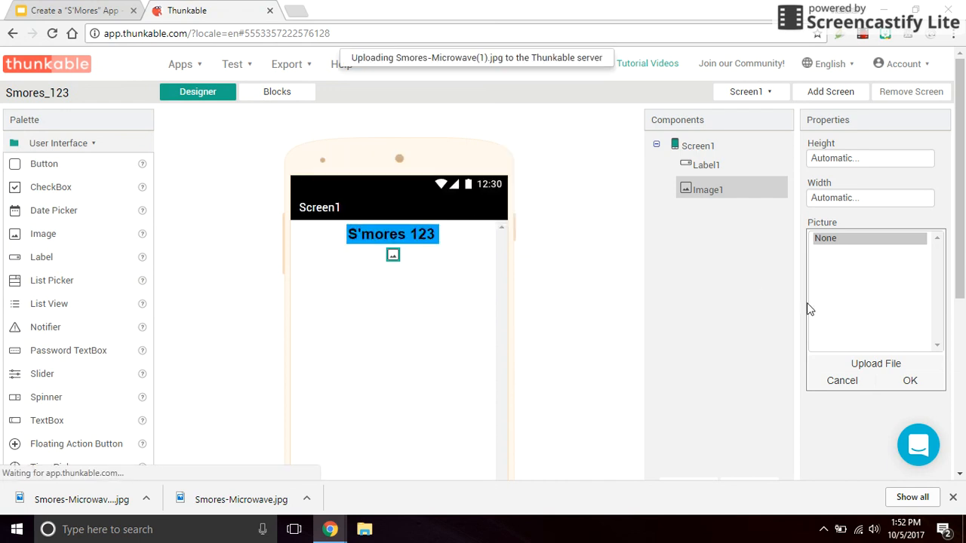
pyautogui.click(911, 381)
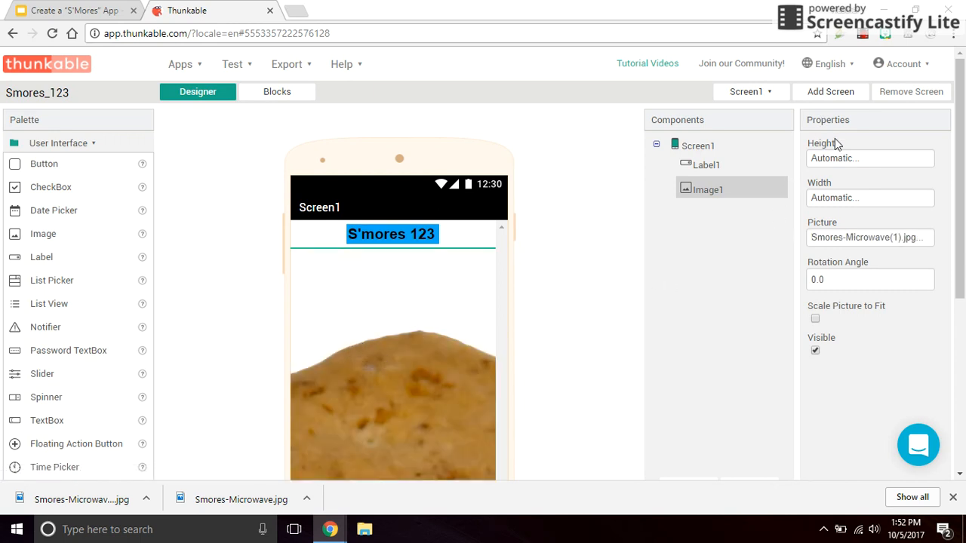
# - Set both the height and the width of the s'mores image to 30 percent
pyautogui.click(834, 158)
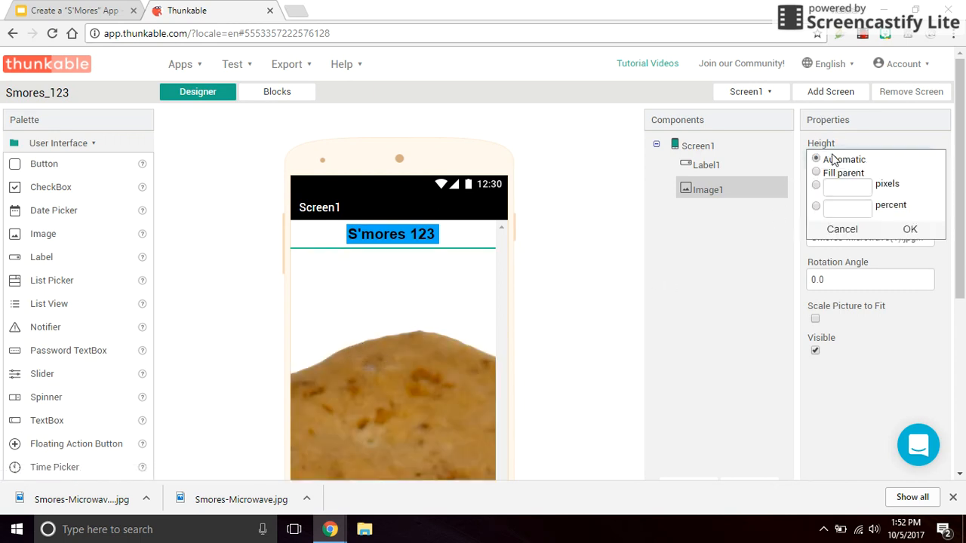
pyautogui.click(816, 207)
pyautogui.click(833, 206)
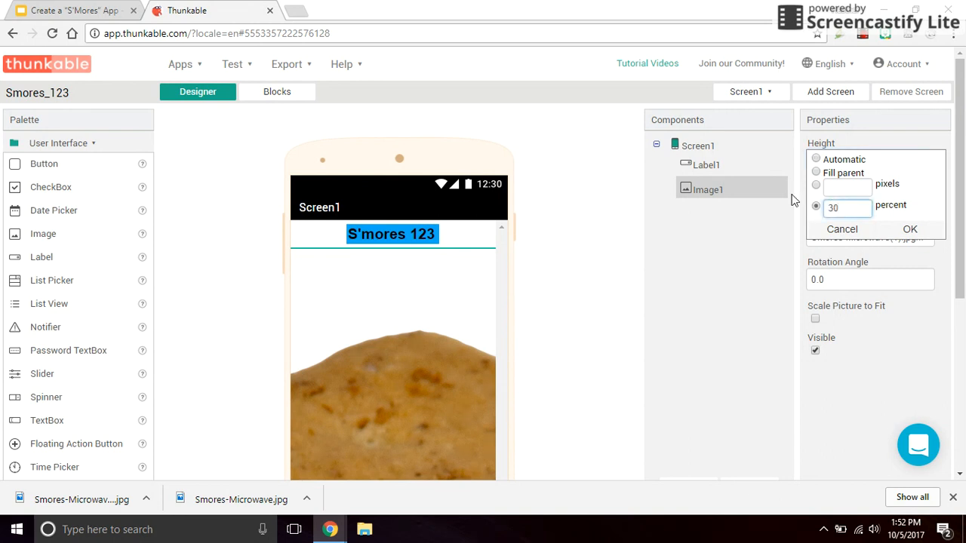
pyautogui.write('30')
pyautogui.click(910, 230)
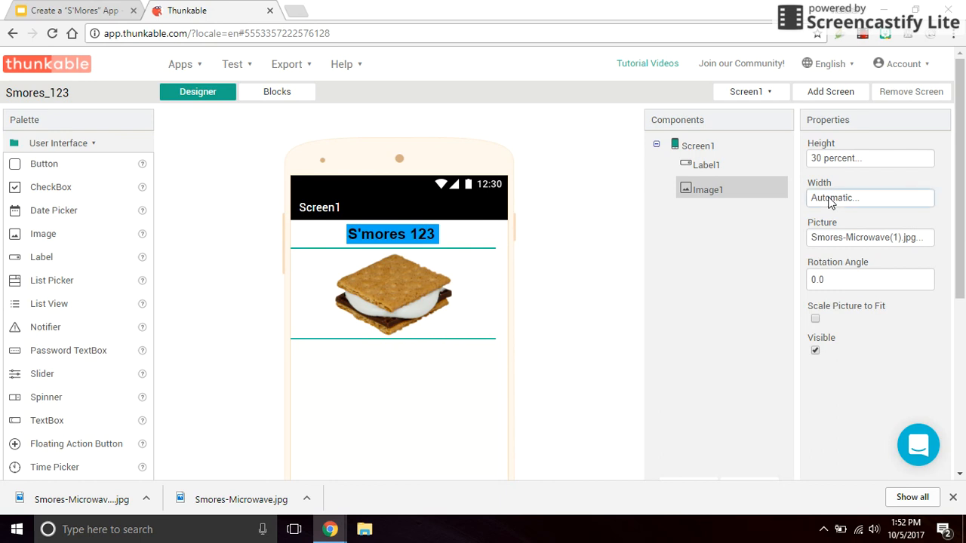
pyautogui.click(830, 198)
pyautogui.click(847, 249)
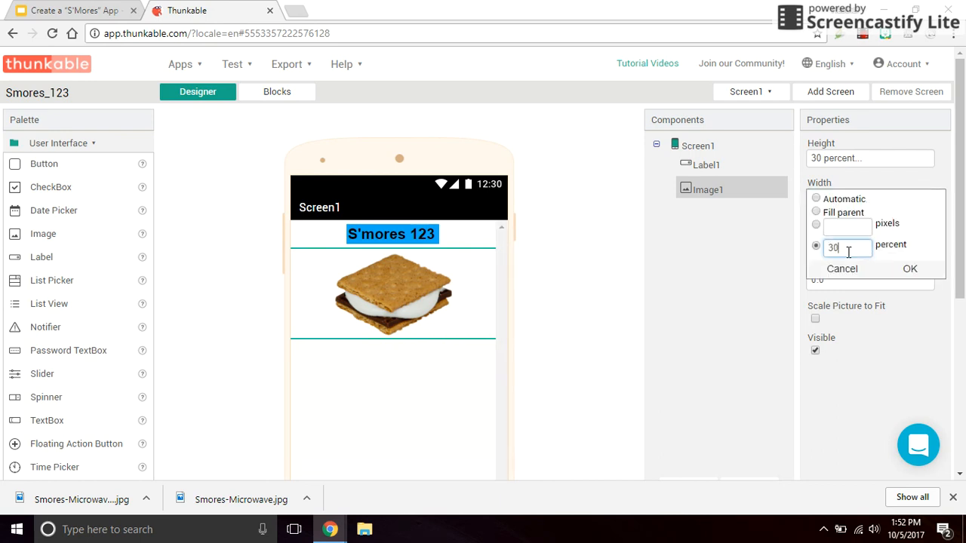
pyautogui.click(909, 270)
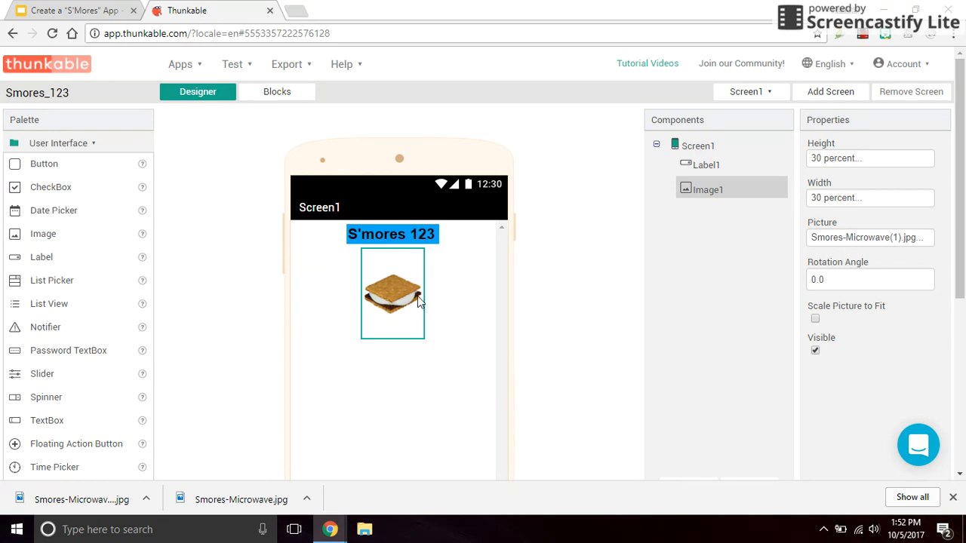
pyautogui.click(405, 407)
pyautogui.scroll(-1, 219, 347)
pyautogui.scroll(-1, 217, 341)
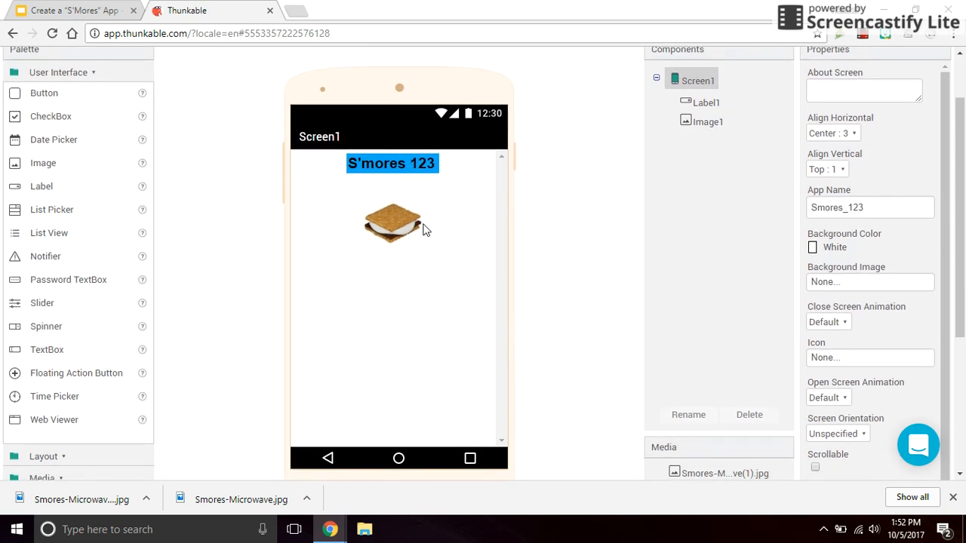
# - Check the planning worksheet and add a label below the image with the text "What do you need to make the perfect s'more?"
pyautogui.click(89, 10)
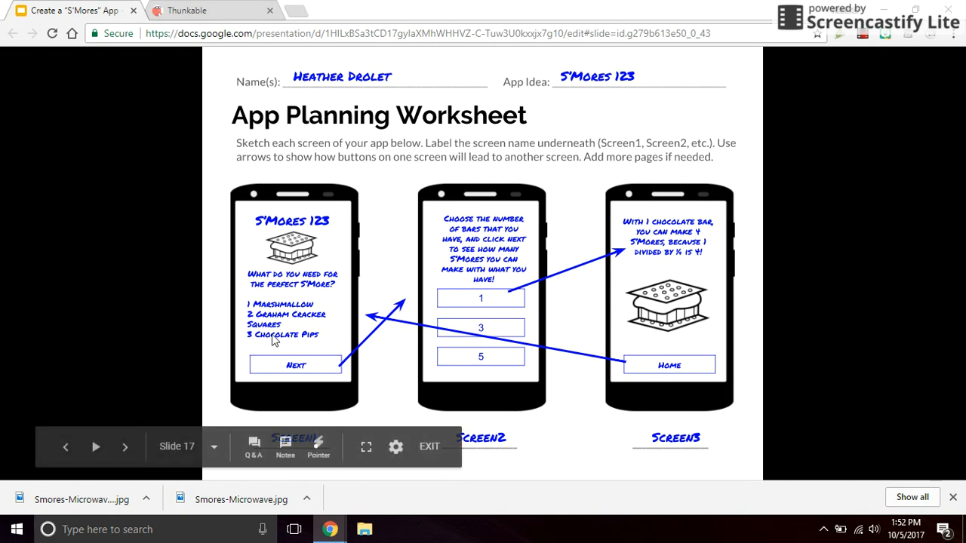
pyautogui.click(209, 11)
pyautogui.moveTo(46, 186); pyautogui.dragTo(379, 277)
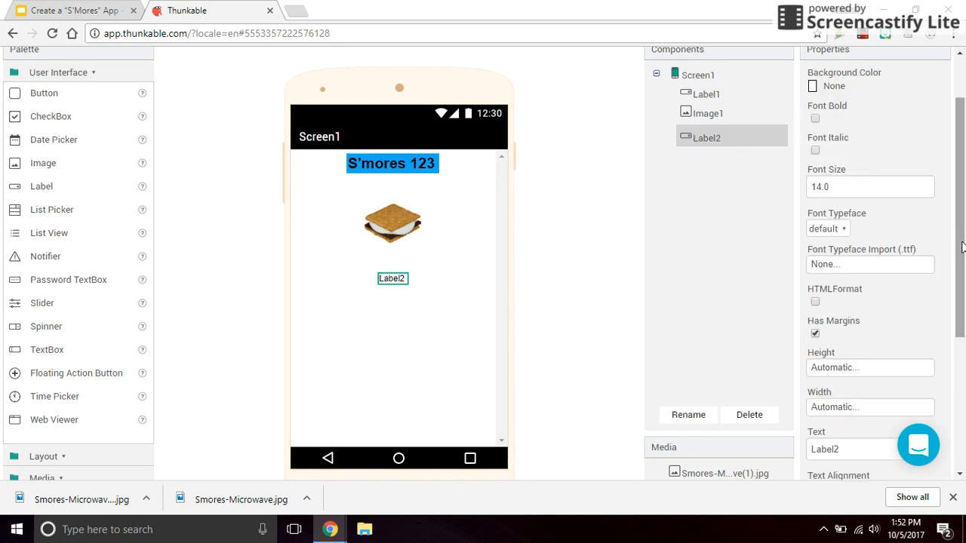
pyautogui.scroll(-1, 913, 310)
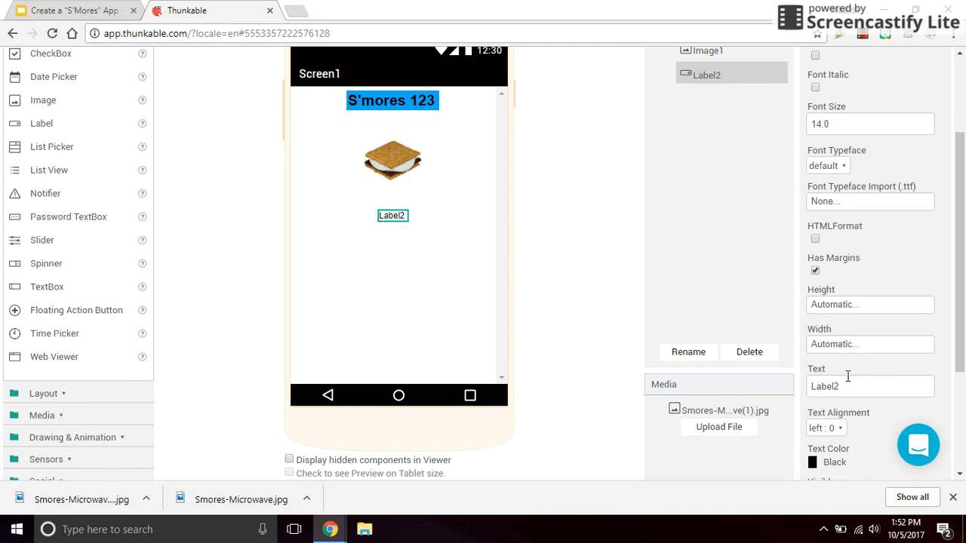
pyautogui.click(828, 386)
pyautogui.write('Wh')
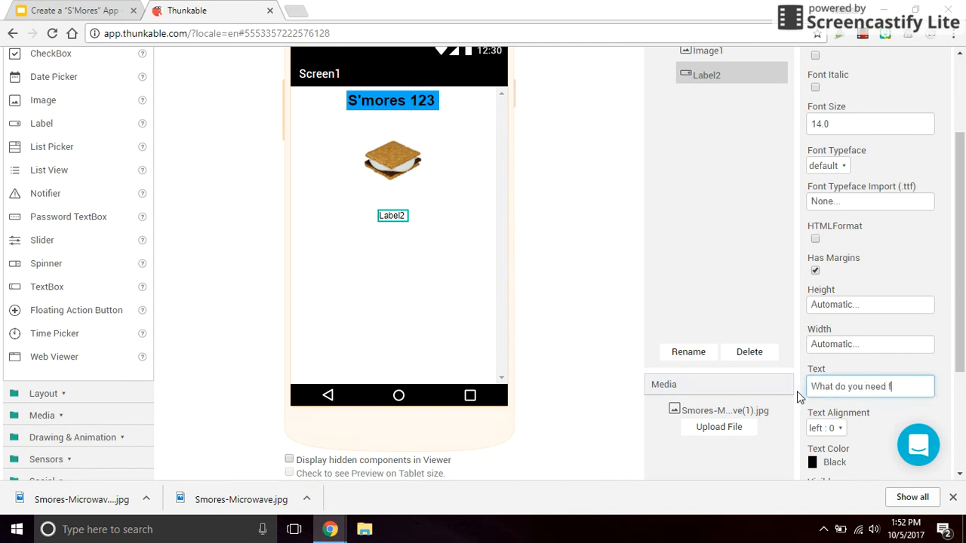
pyautogui.write('at do you need to make the perfect')
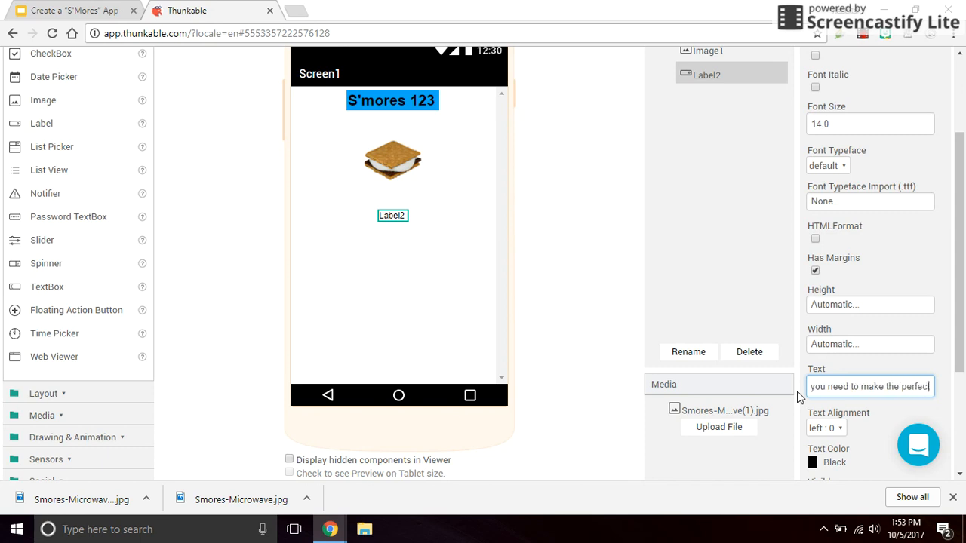
pyautogui.write(" s'more?")
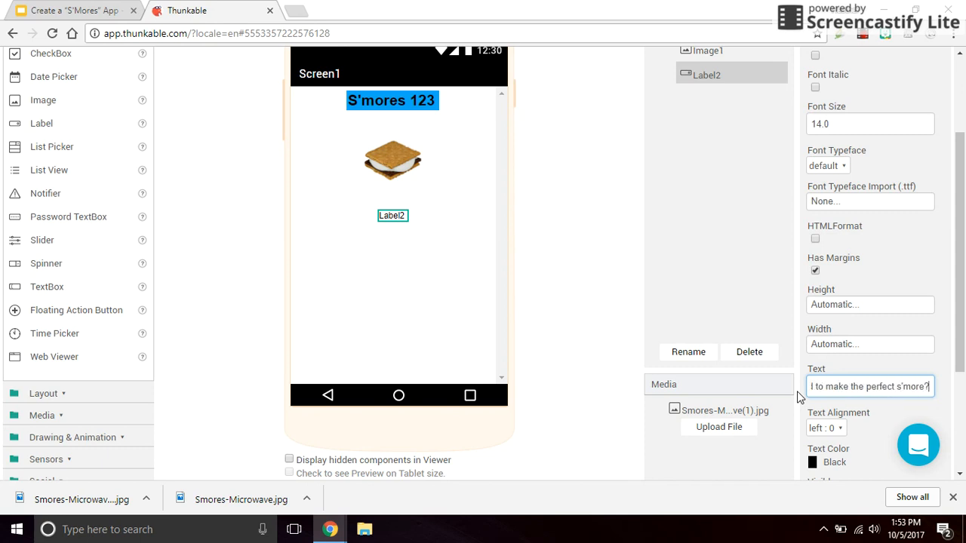
pyautogui.click(457, 280)
pyautogui.scroll(2, 548, 348)
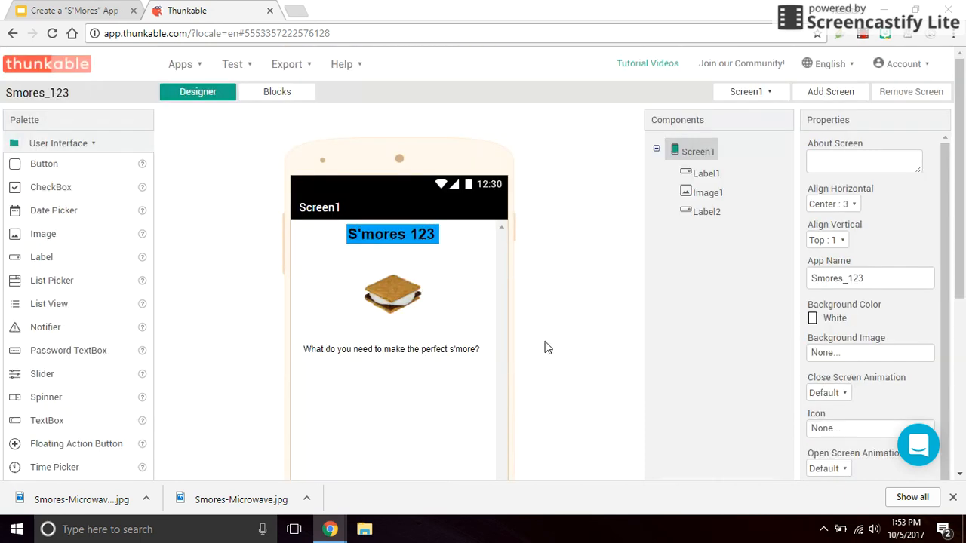
# - Make the "What do you need to make the perfect s'more?" label bold and italic
pyautogui.click(715, 212)
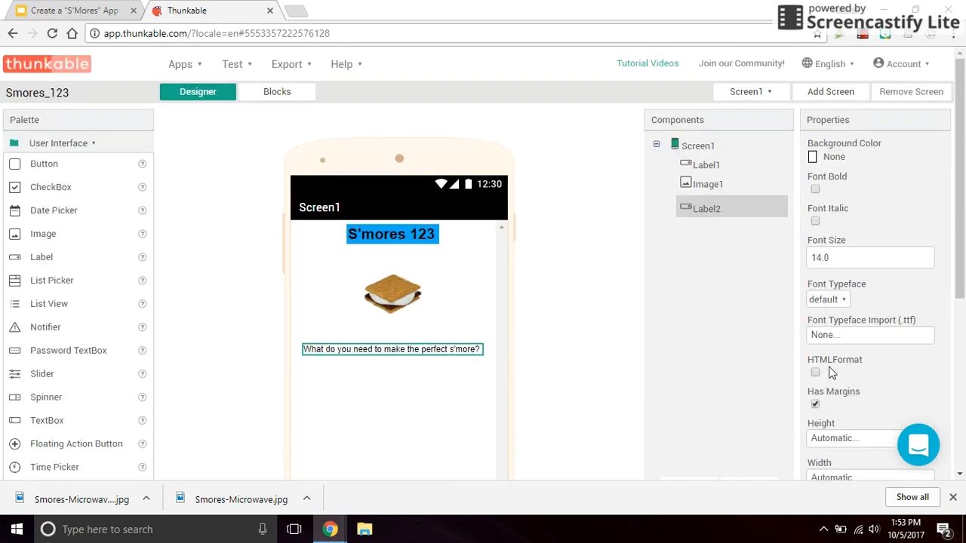
pyautogui.click(816, 190)
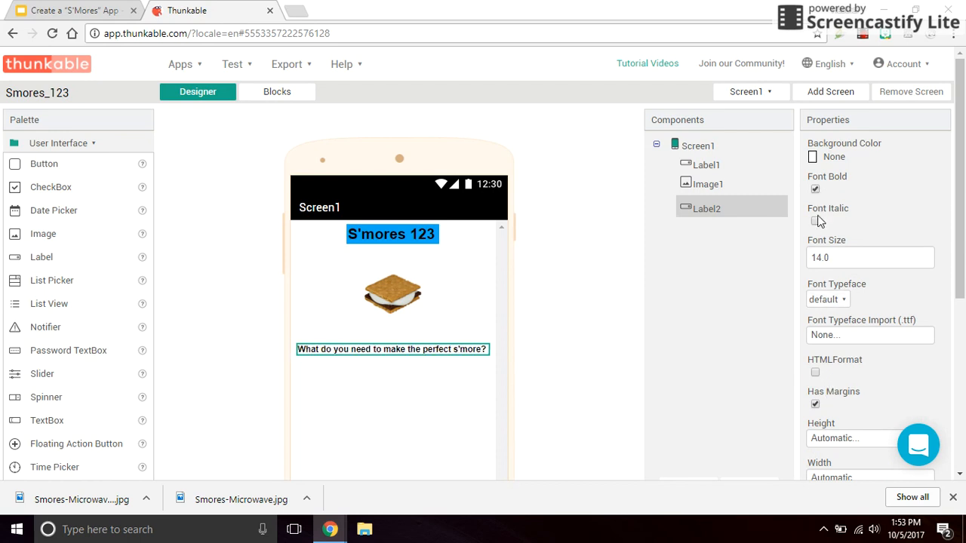
pyautogui.click(816, 223)
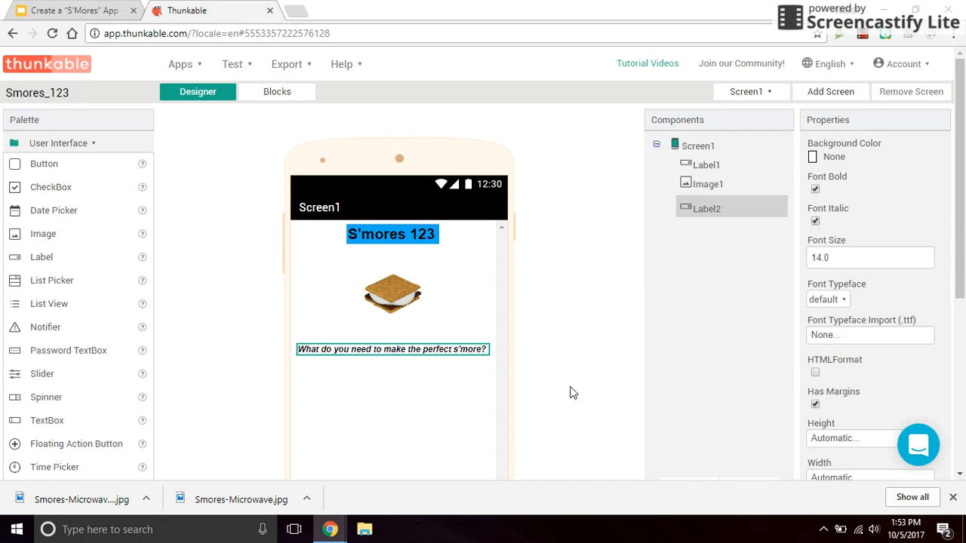
pyautogui.click(478, 384)
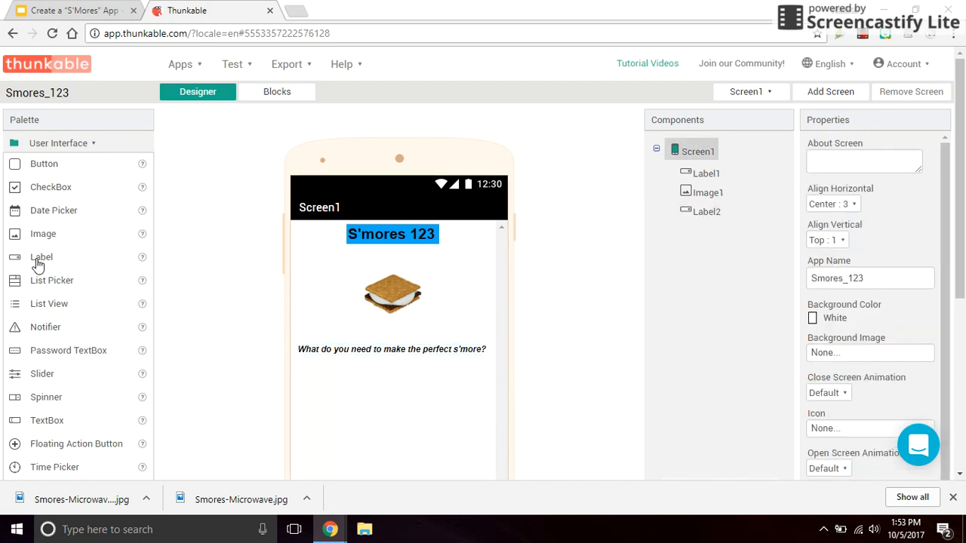
# - Add a label below the question with the text "1 Marshmallow"
pyautogui.moveTo(89, 267); pyautogui.dragTo(390, 379)
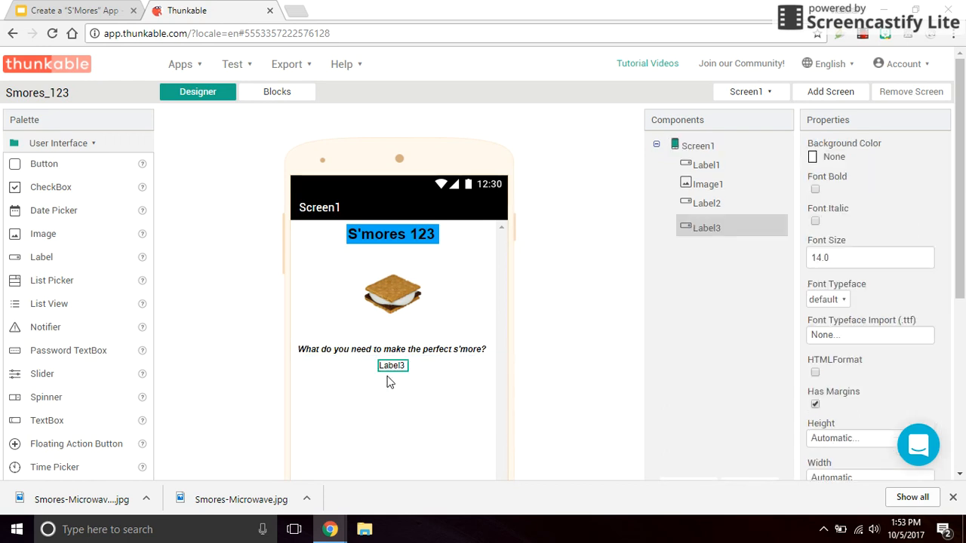
pyautogui.moveTo(961, 263); pyautogui.dragTo(889, 354)
pyautogui.click(859, 366)
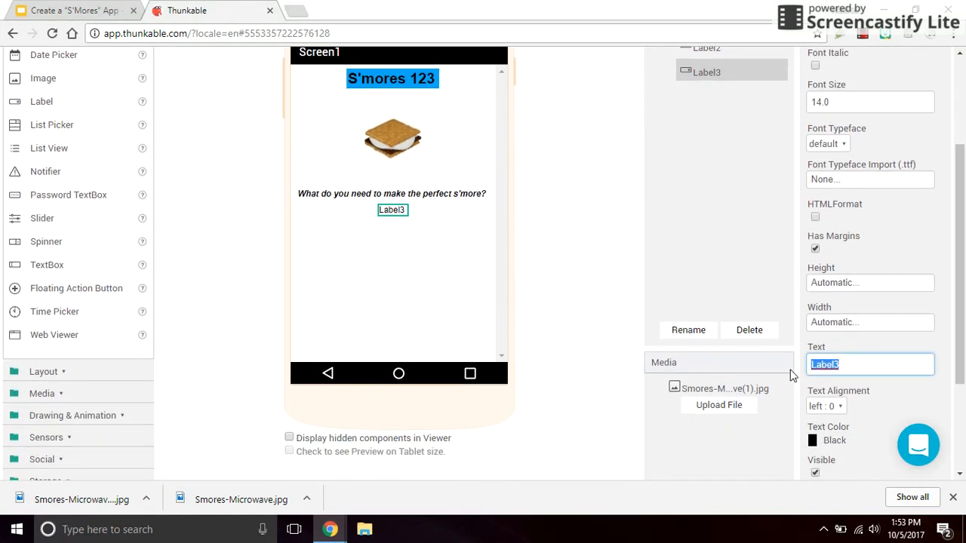
pyautogui.write('1 Marshmallow')
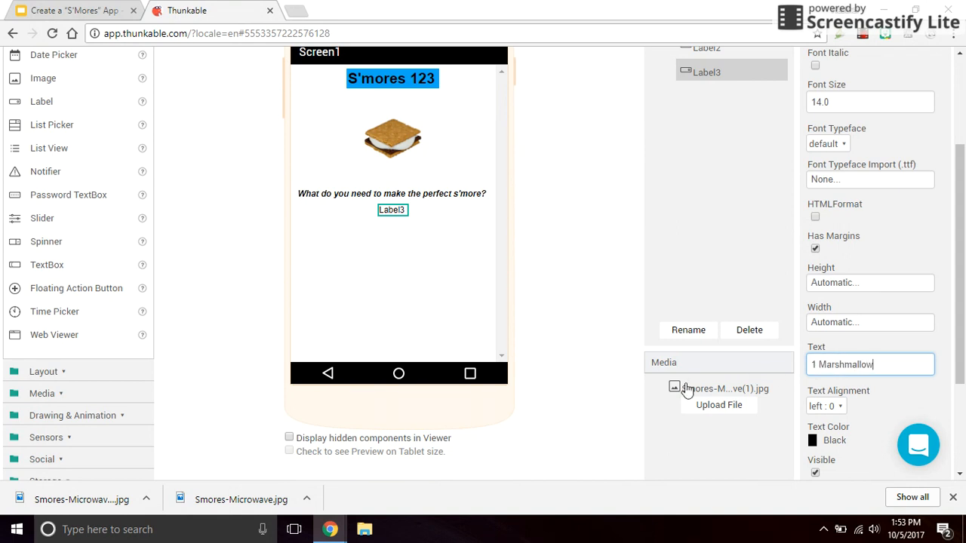
pyautogui.click(597, 218)
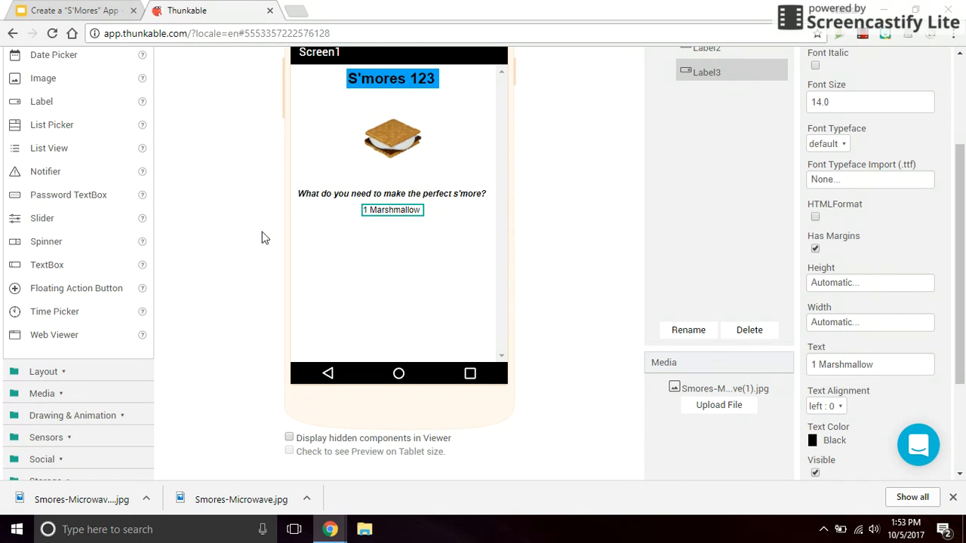
pyautogui.click(358, 265)
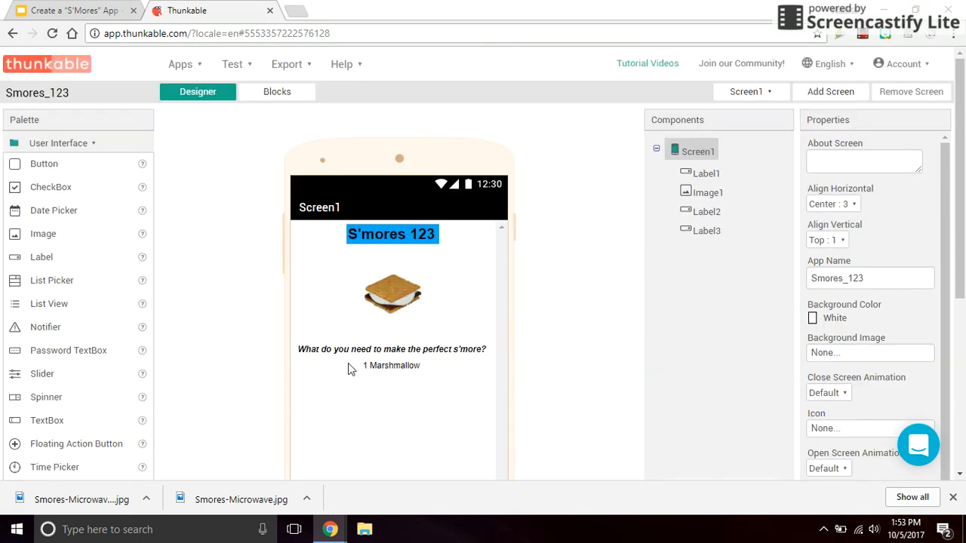
# - Add a label below "1 Marshmallow" with the text "2 Graham cracker squares"
pyautogui.moveTo(37, 266); pyautogui.dragTo(392, 386)
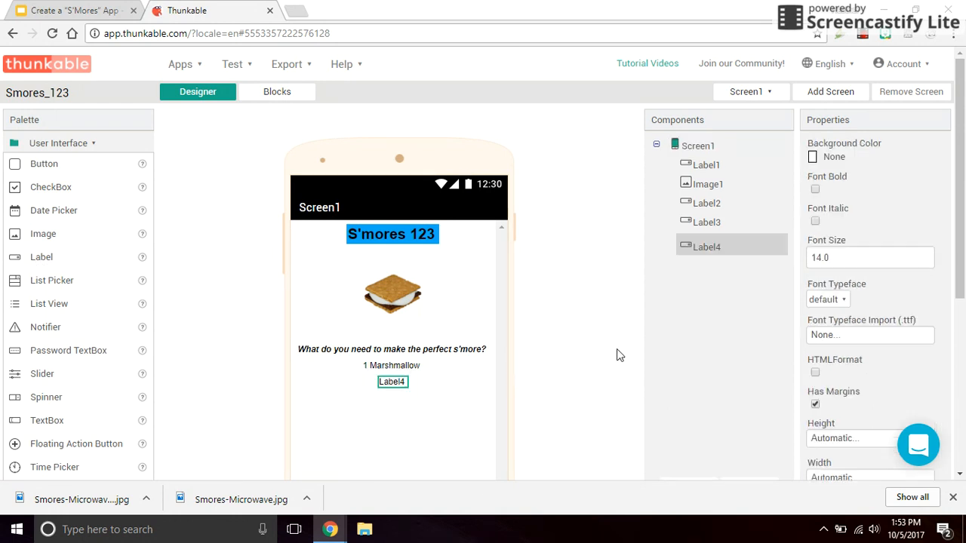
pyautogui.scroll(-2, 794, 377)
pyautogui.click(855, 380)
pyautogui.write('2 Graham cracker squa')
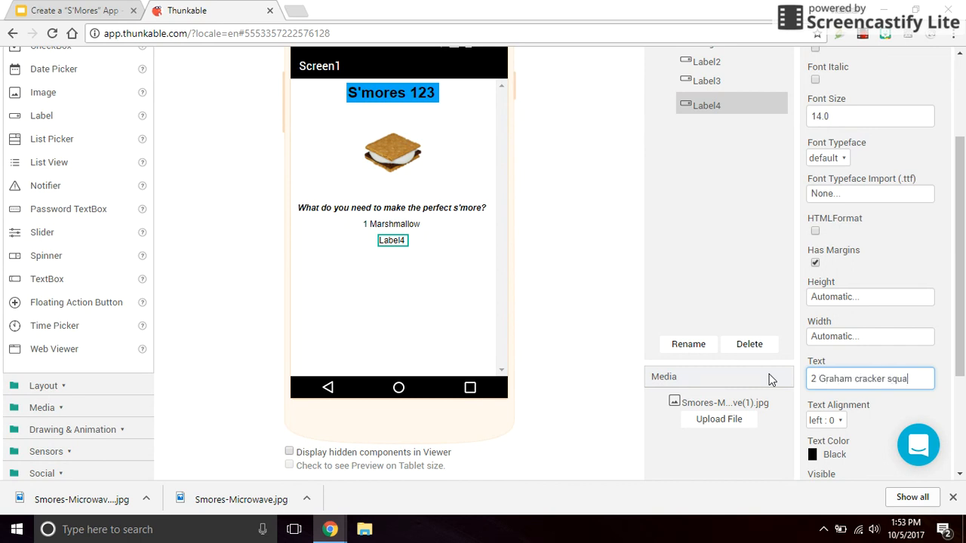
pyautogui.write('res')
pyautogui.click(528, 266)
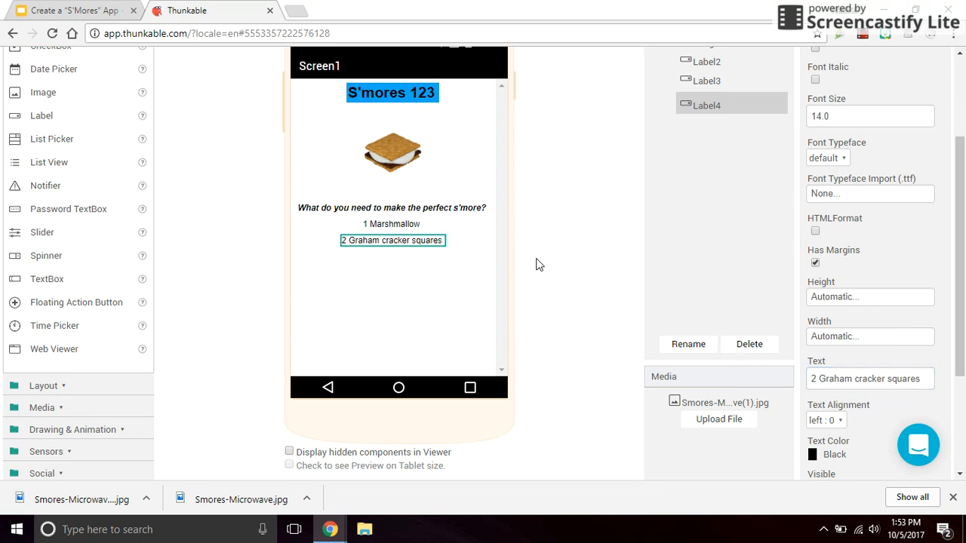
pyautogui.click(326, 261)
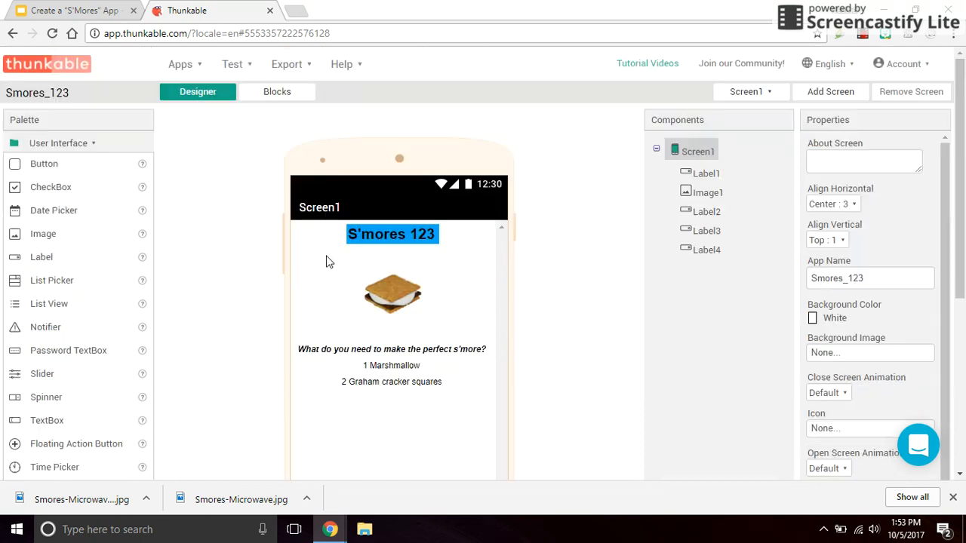
# - Add a label below the graham cracker line with the text "3 Chocolate pips"
pyautogui.moveTo(45, 256); pyautogui.dragTo(412, 411)
pyautogui.scroll(-1, 615, 381)
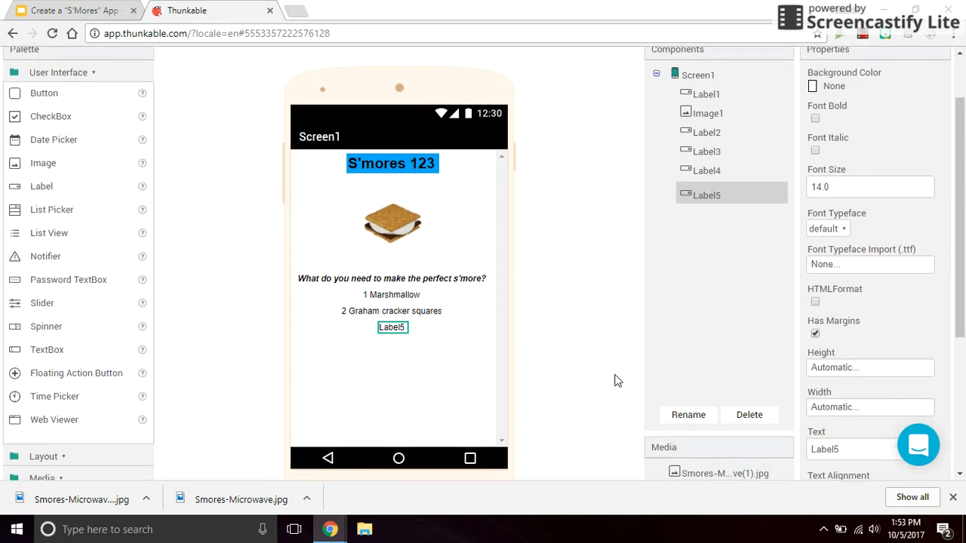
pyautogui.doubleClick(825, 450)
pyautogui.write('3 Chocolate pips')
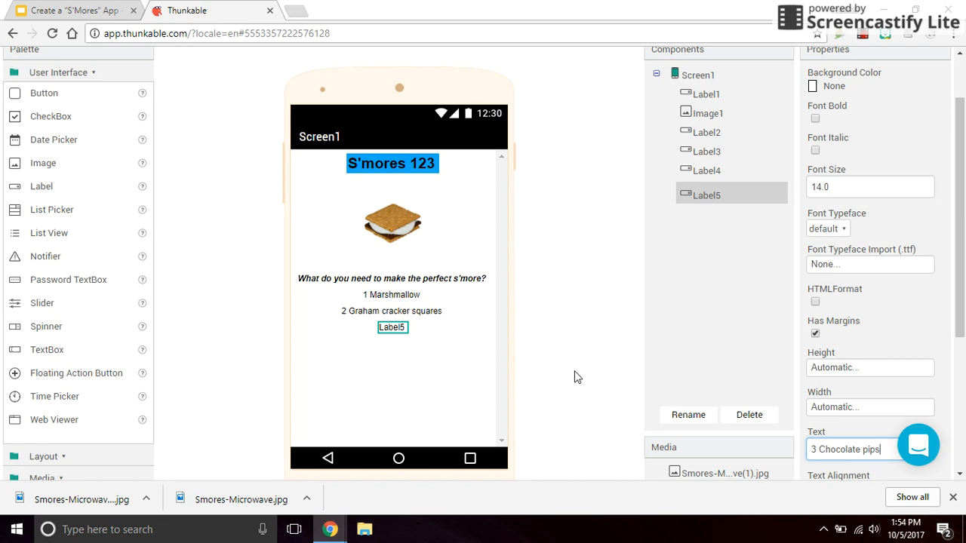
pyautogui.press('Return')
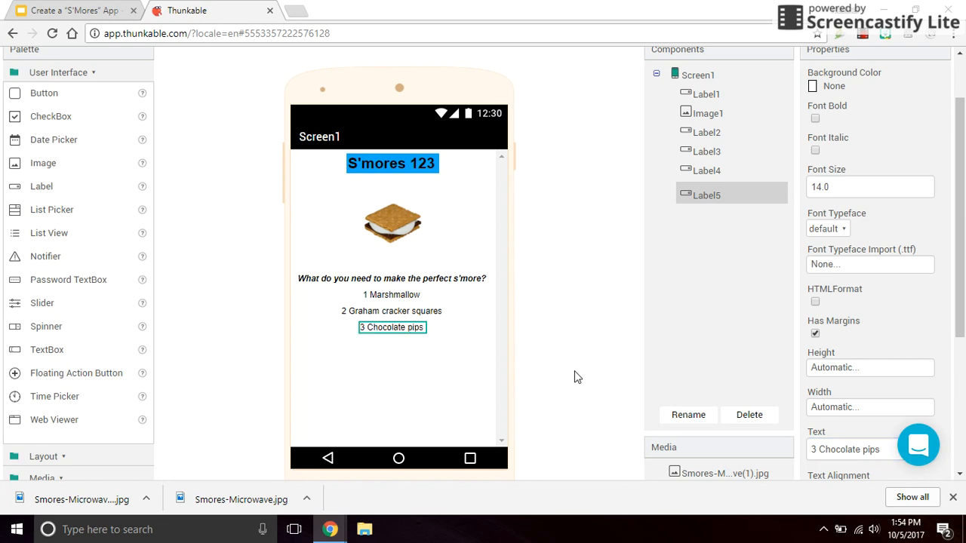
pyautogui.click(381, 364)
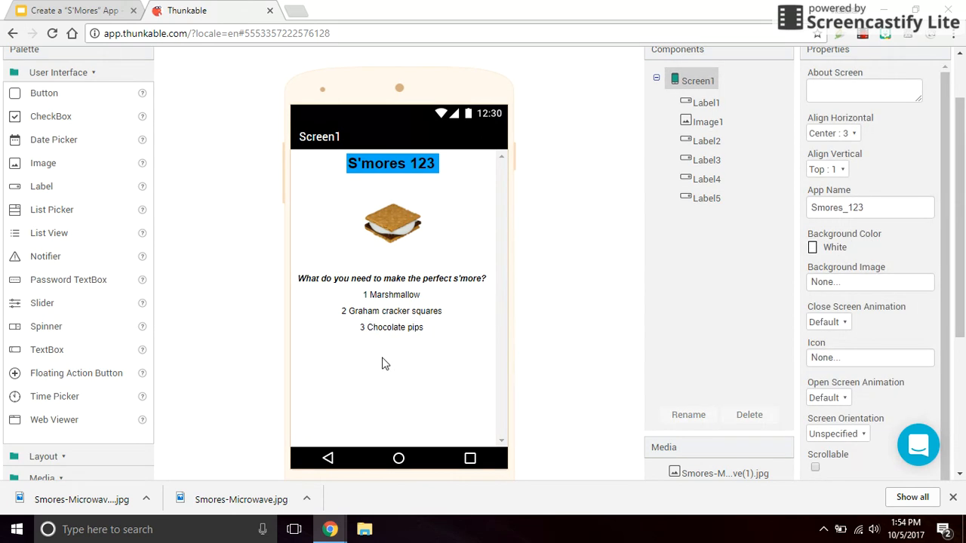
# - Check the planning worksheet and add a button with a red background below the ingredient labels
pyautogui.click(76, 11)
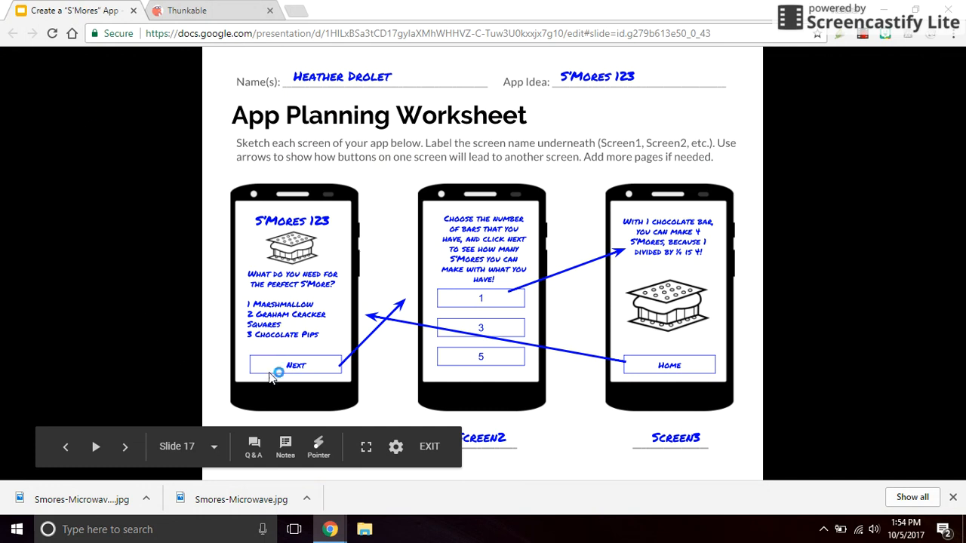
pyautogui.click(212, 17)
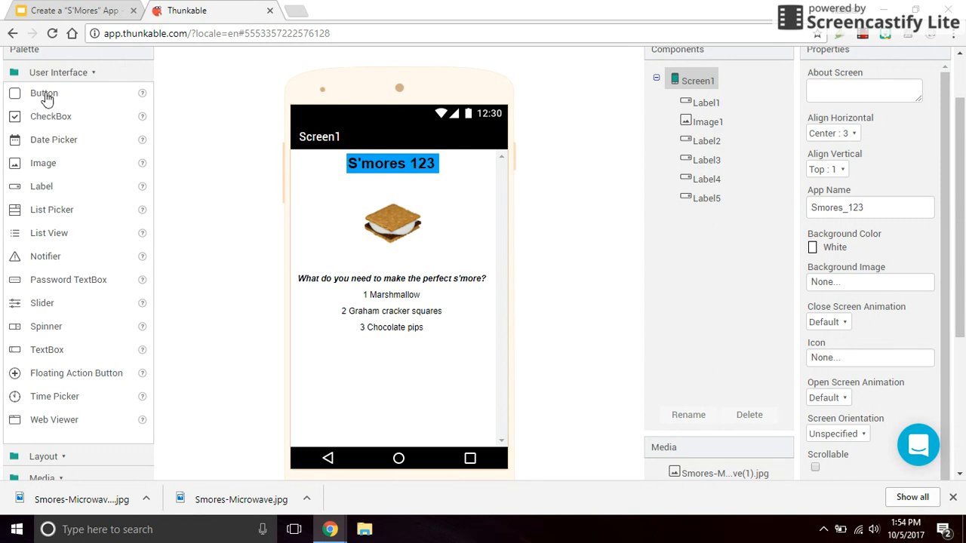
pyautogui.moveTo(46, 98); pyautogui.dragTo(395, 348)
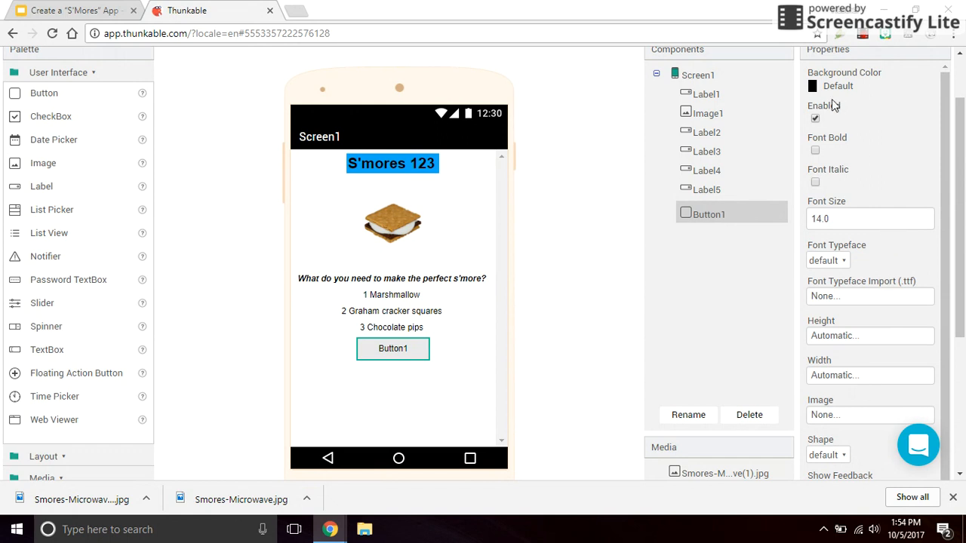
pyautogui.click(814, 88)
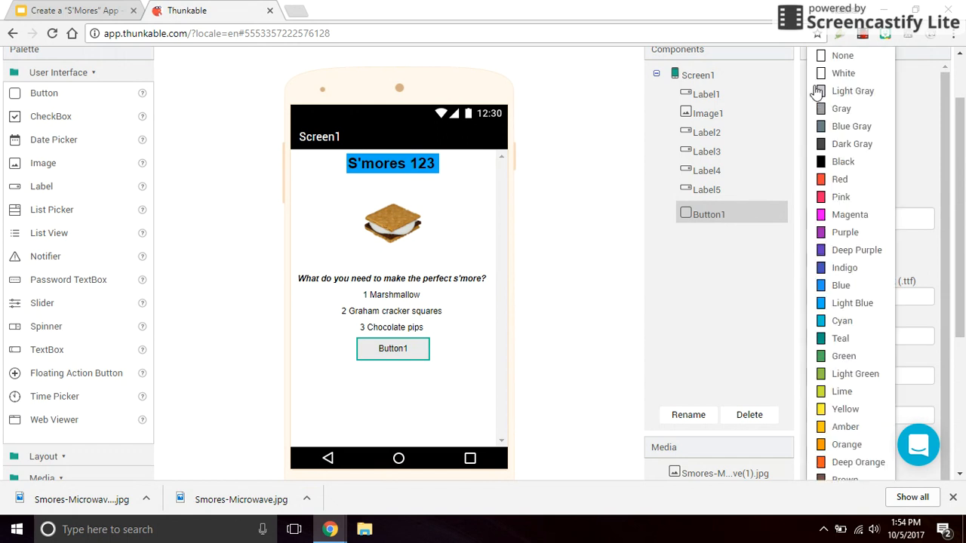
pyautogui.click(821, 179)
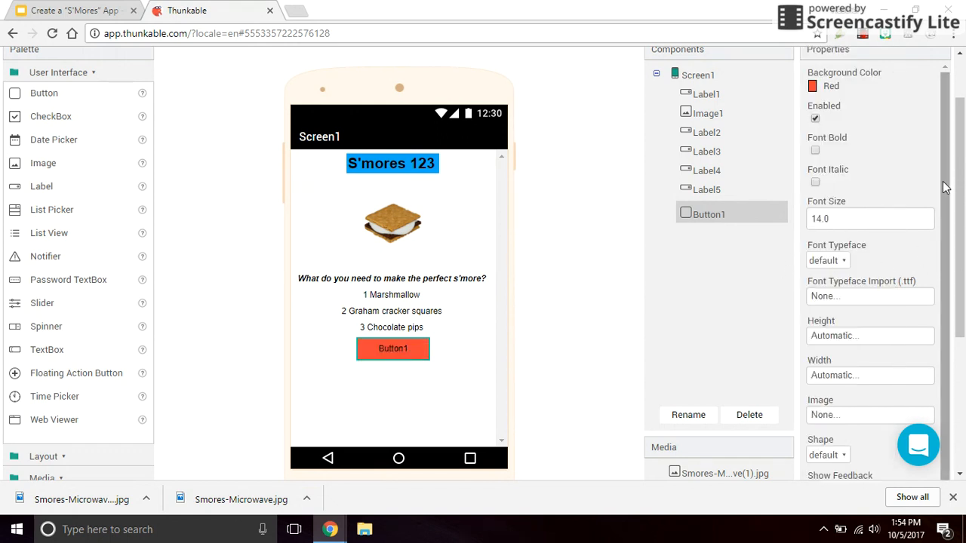
# - Set the text of the red button to "Next"
pyautogui.scroll(-2, 945, 187)
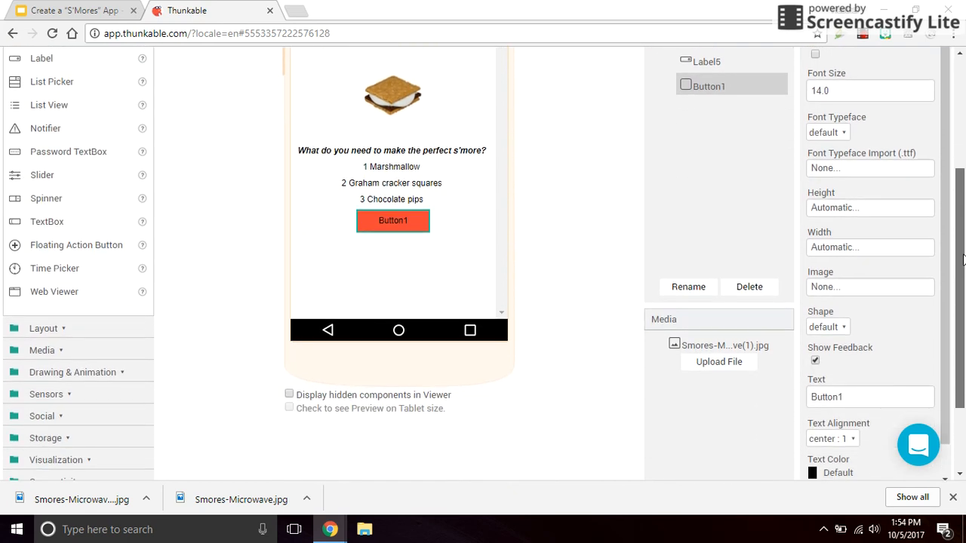
pyautogui.doubleClick(848, 396)
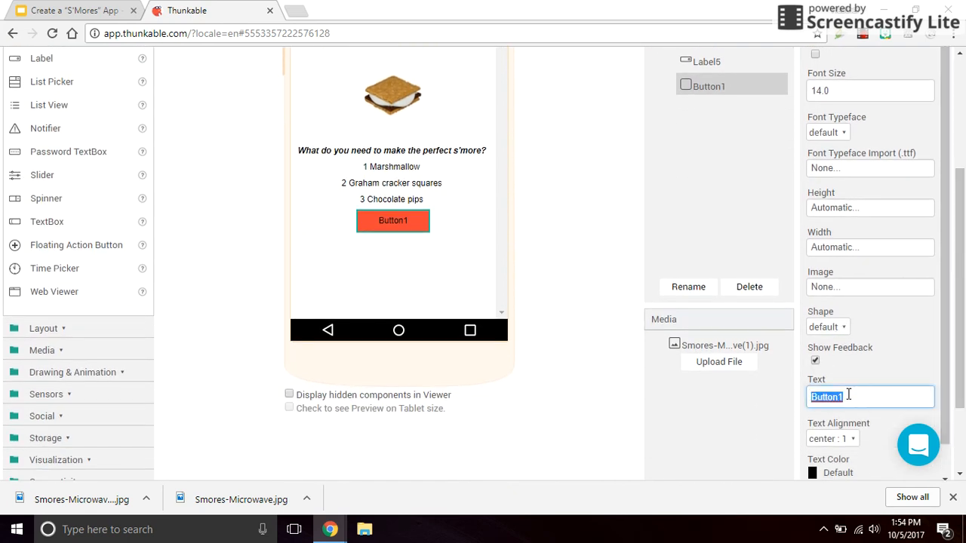
pyautogui.write('Next')
pyautogui.click(563, 208)
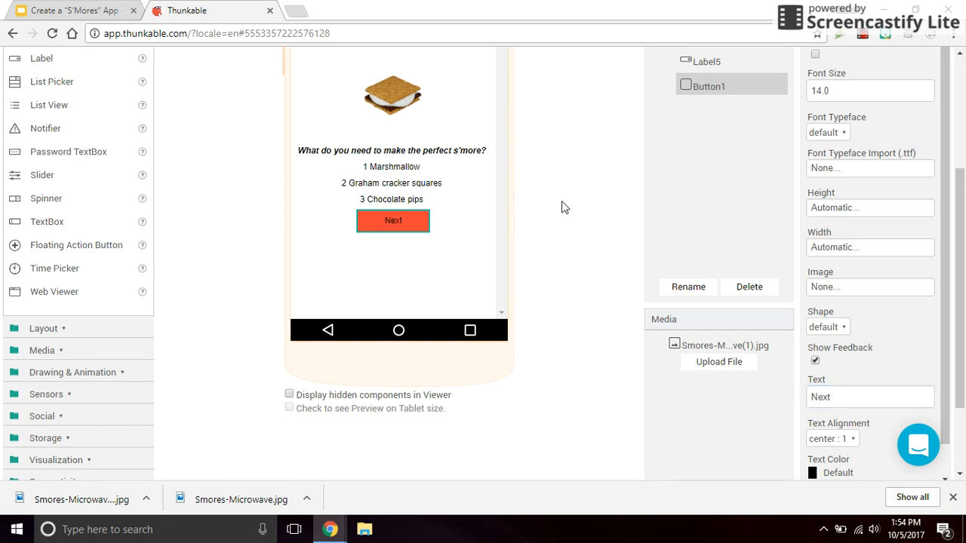
pyautogui.scroll(1, 562, 207)
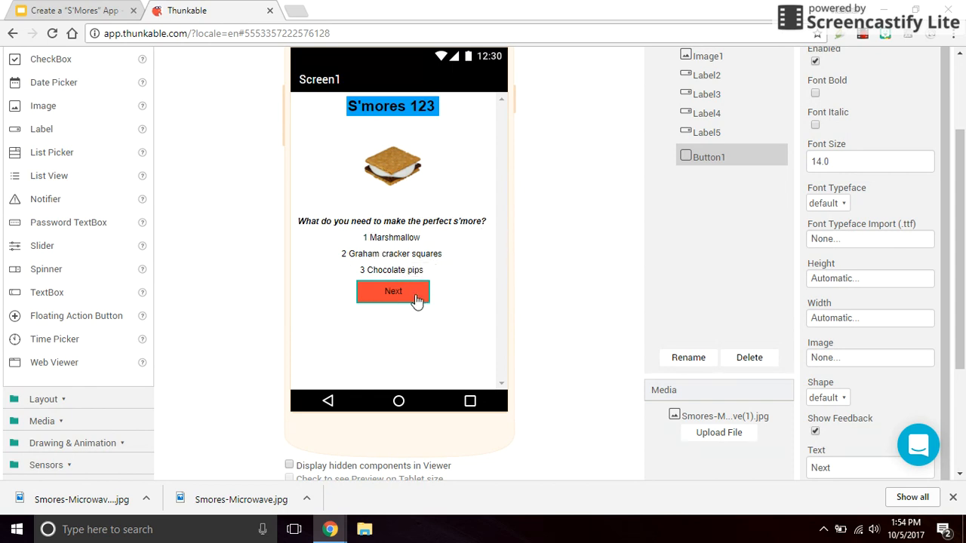
pyautogui.scroll(2, 566, 269)
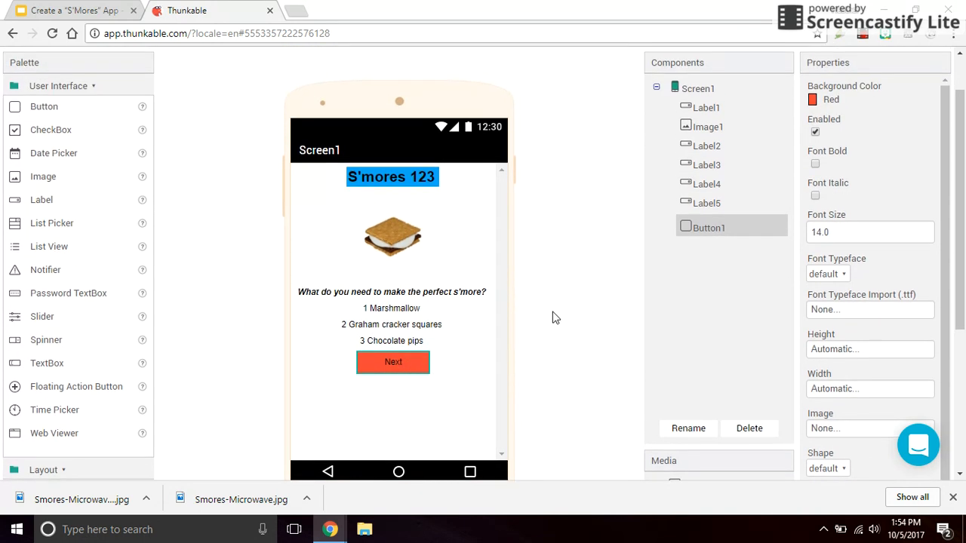
pyautogui.scroll(-1, 552, 318)
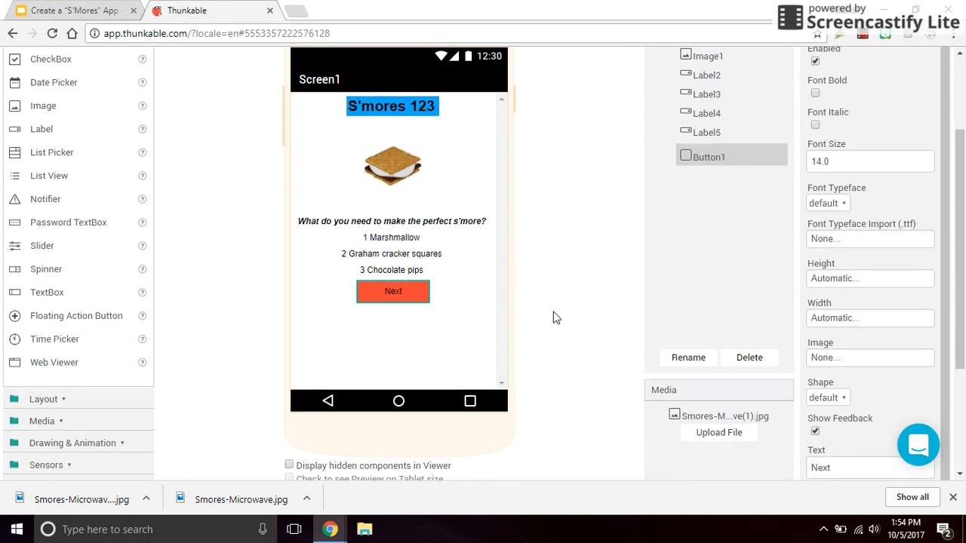
pyautogui.scroll(1, 553, 318)
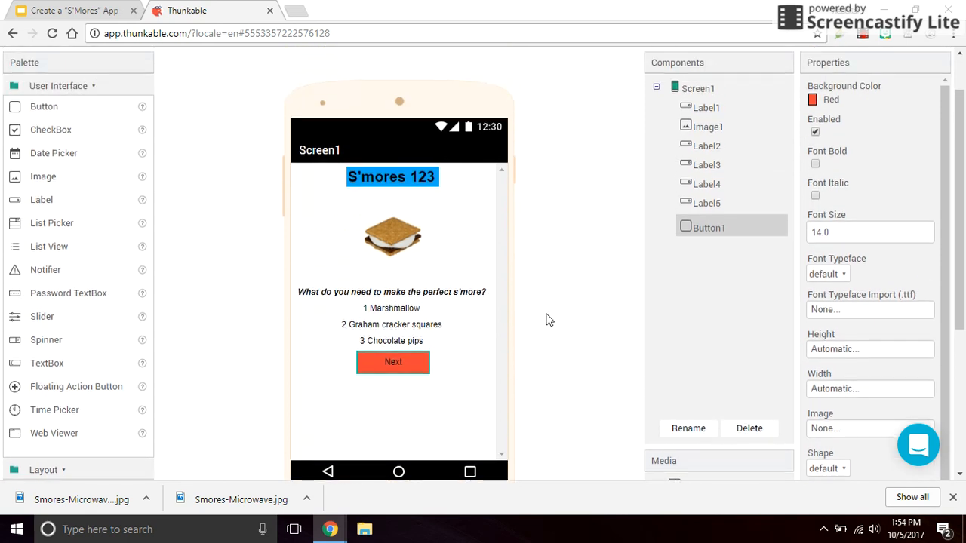